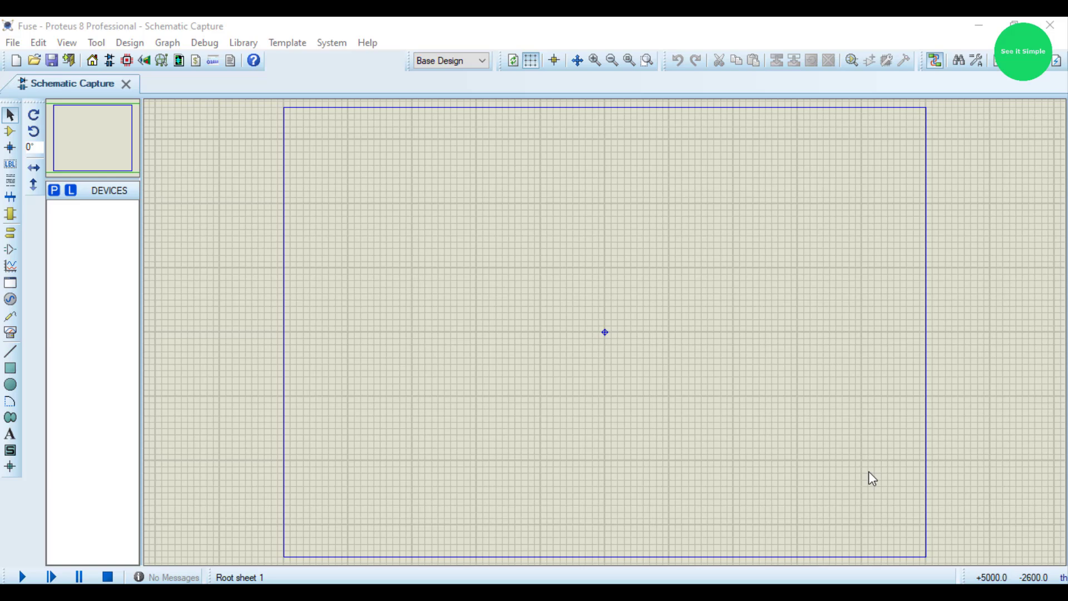
Search the library for 'fuse' and place the Animated FUSE on the sheet
click(54, 190)
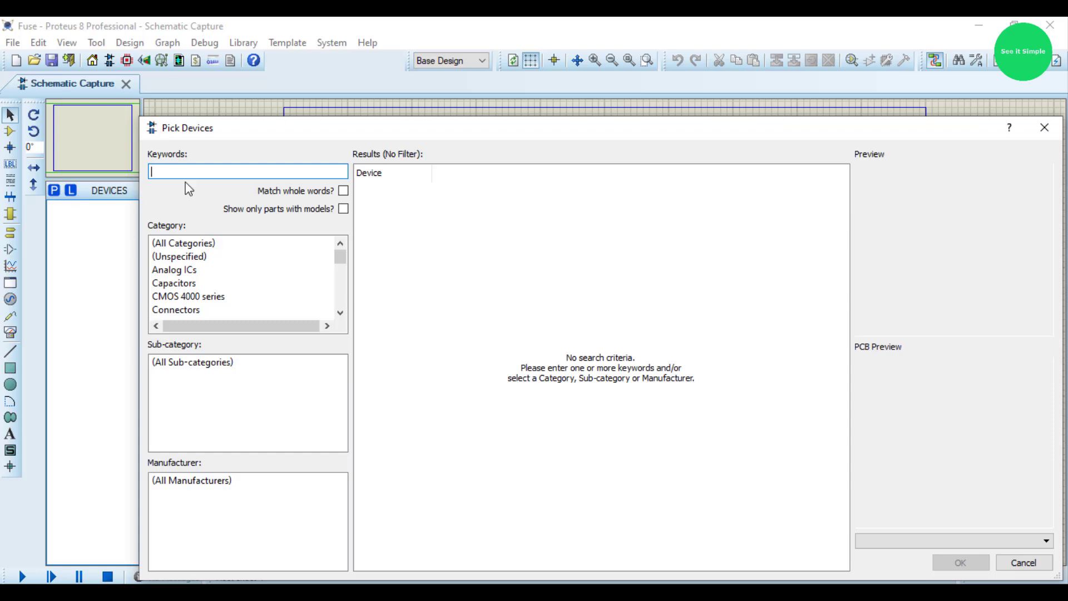
text(fuse)
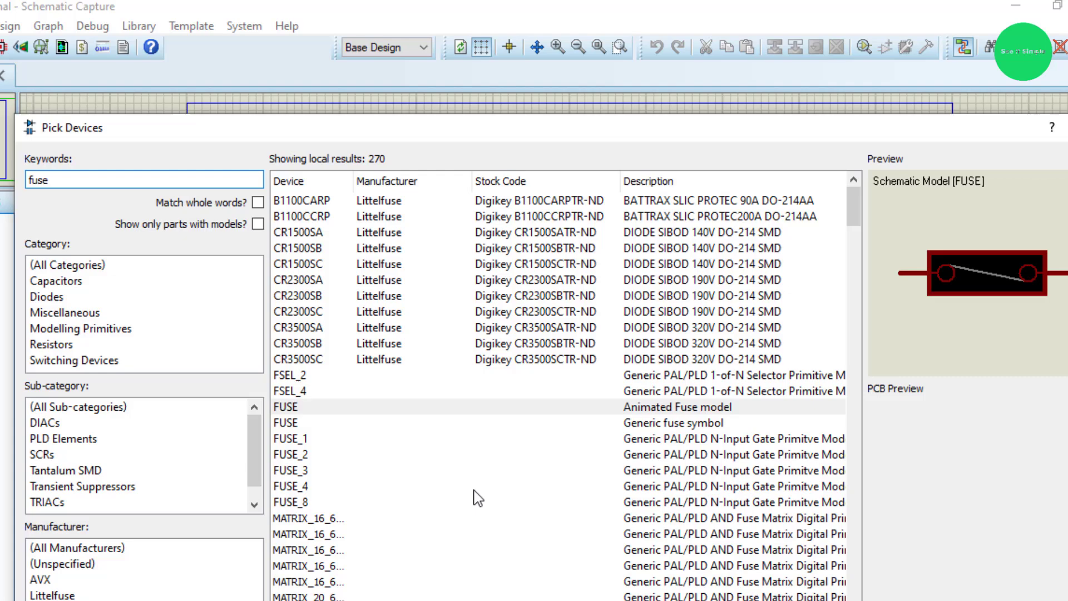
click(294, 408)
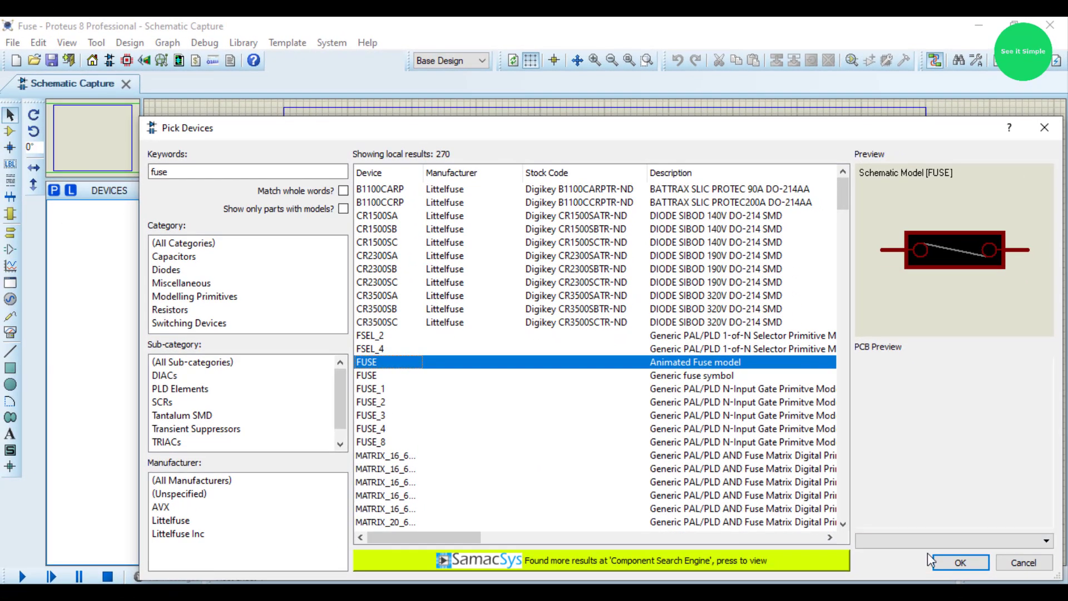
click(942, 559)
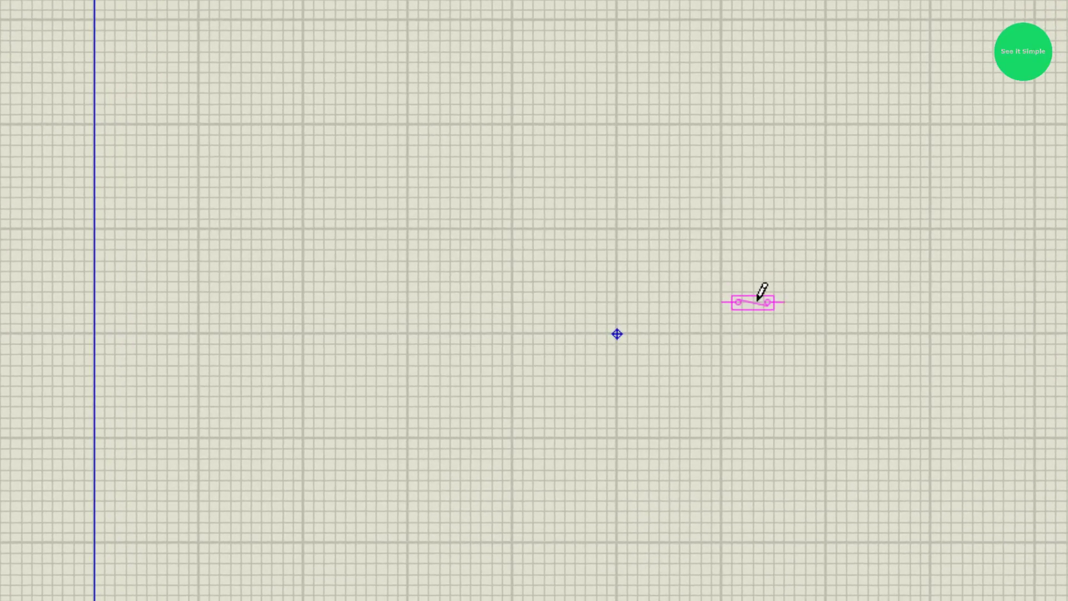
click(784, 312)
Rotate the fuse clockwise to stand vertically, then zoom in around the work area
right_click(788, 309)
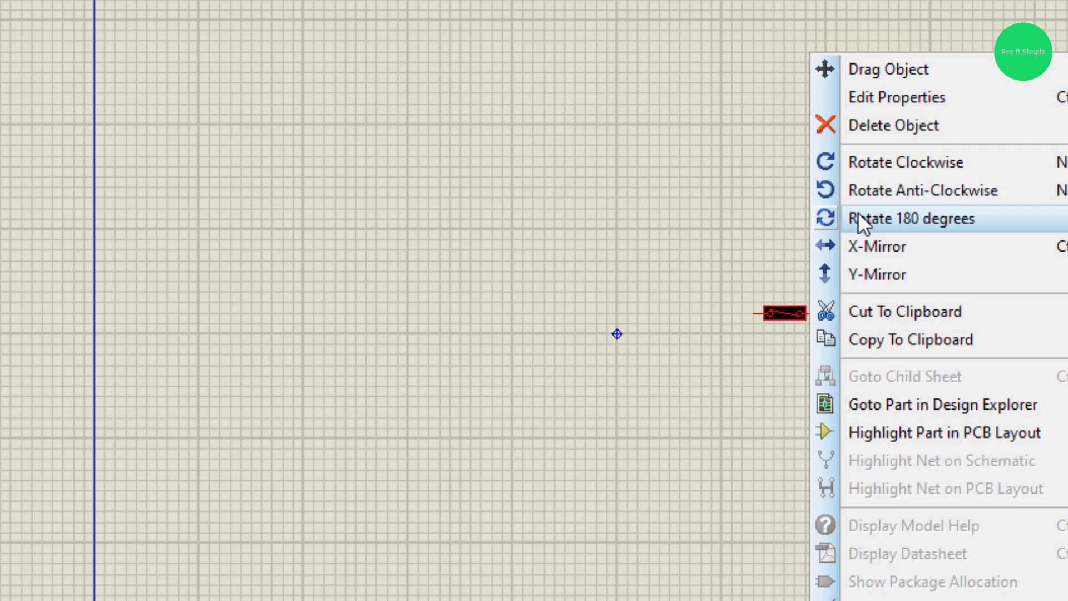
click(866, 272)
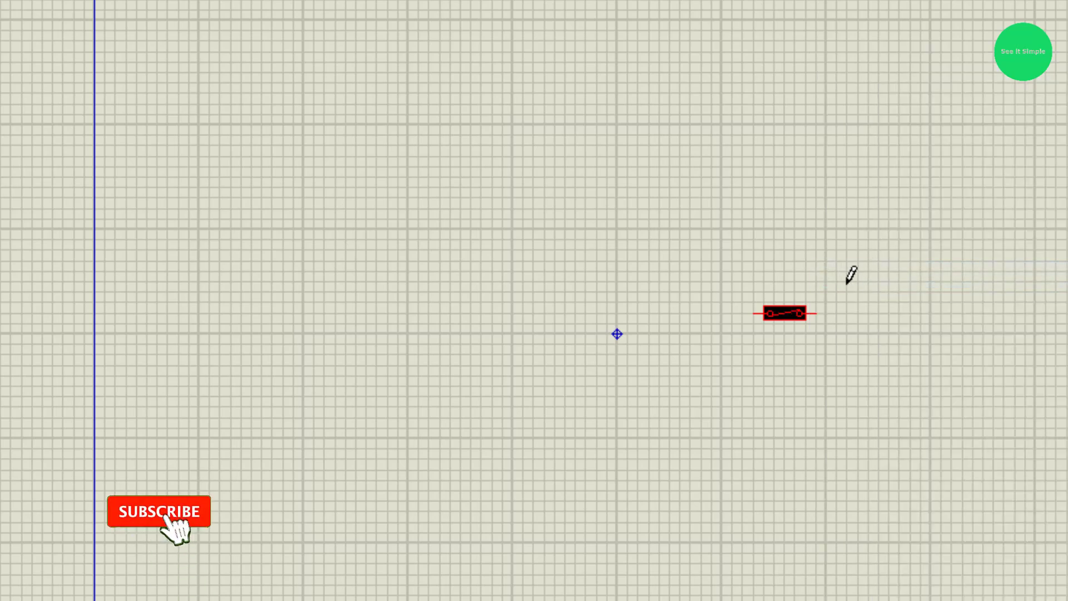
right_click(787, 313)
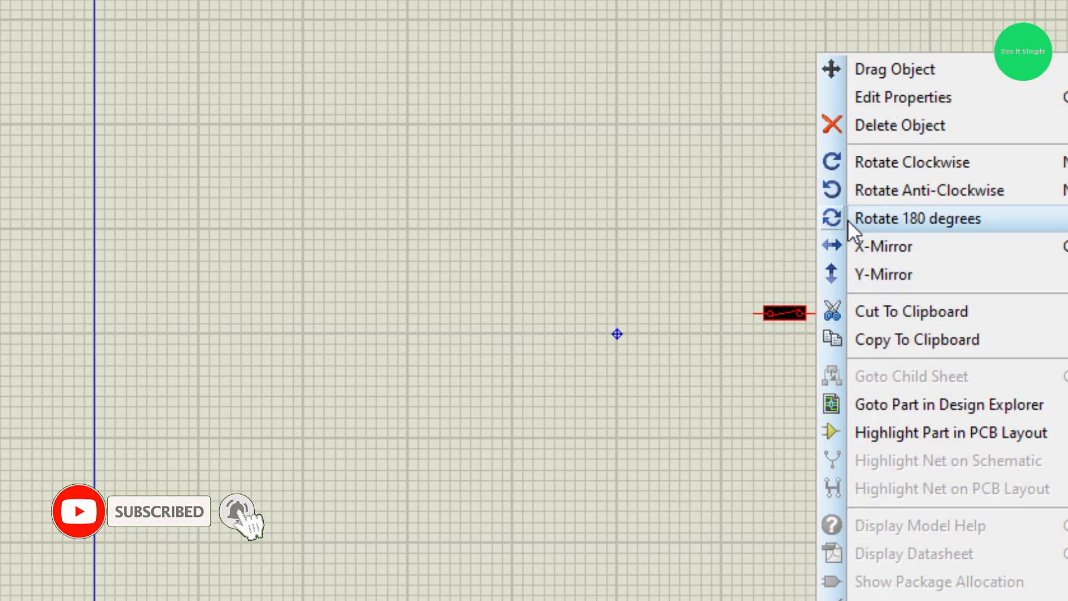
click(887, 163)
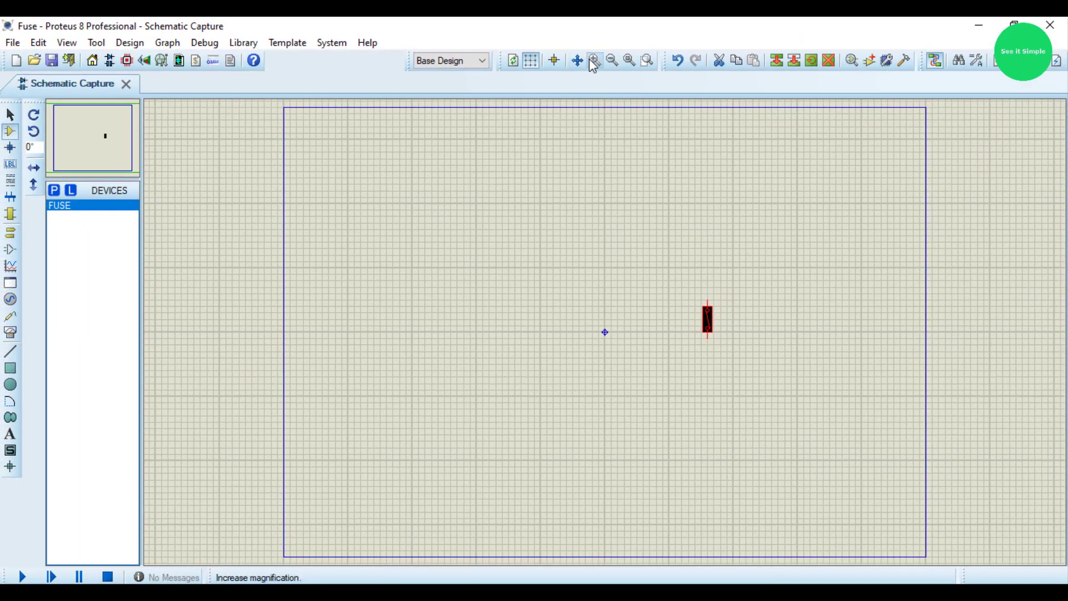
click(595, 61)
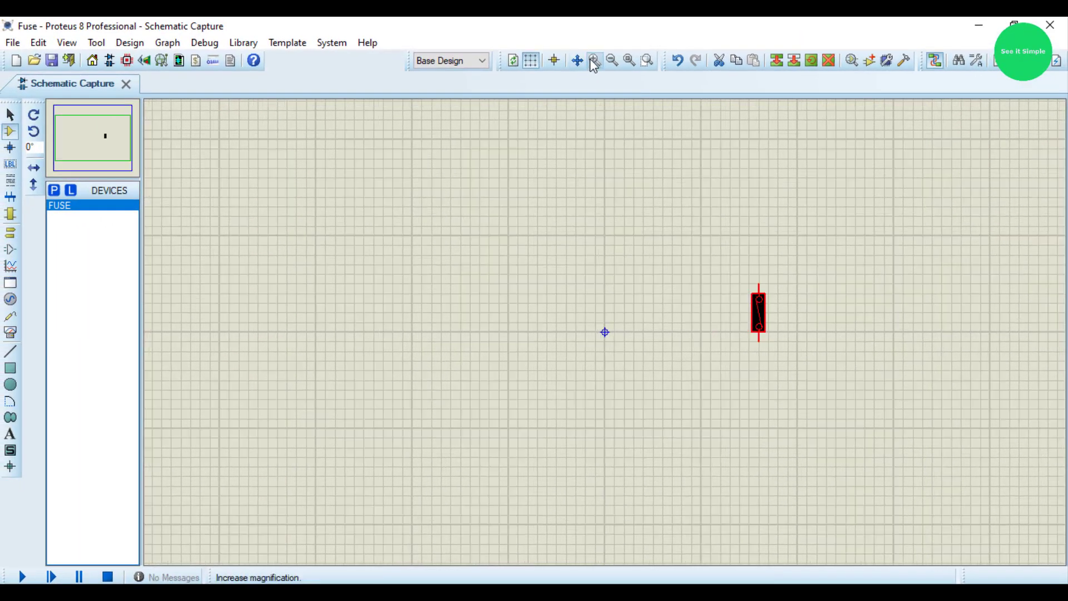
click(594, 62)
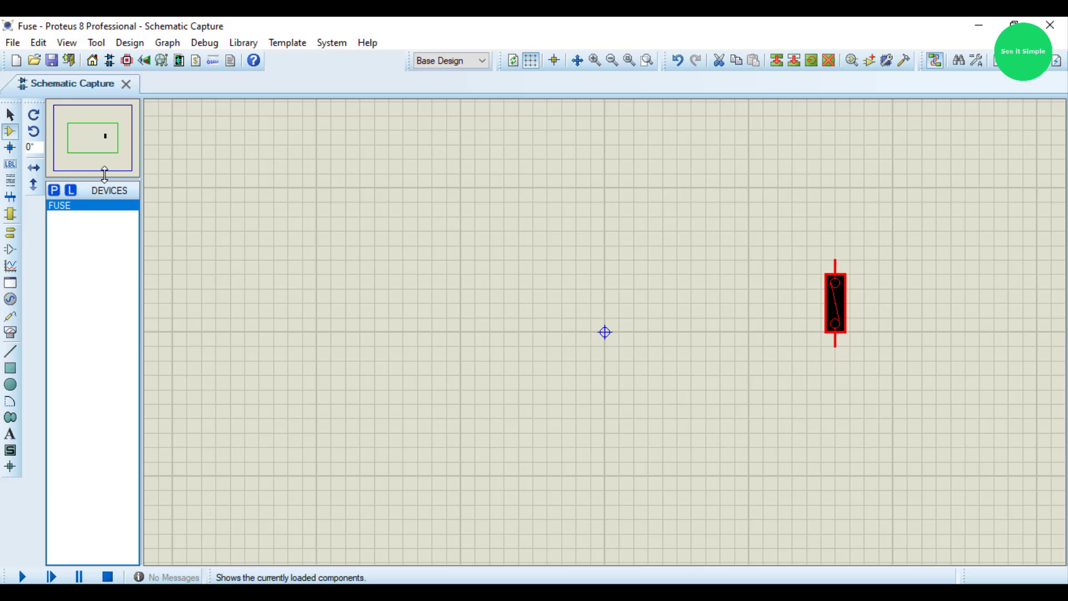
click(92, 145)
drag(92, 146, 96, 135)
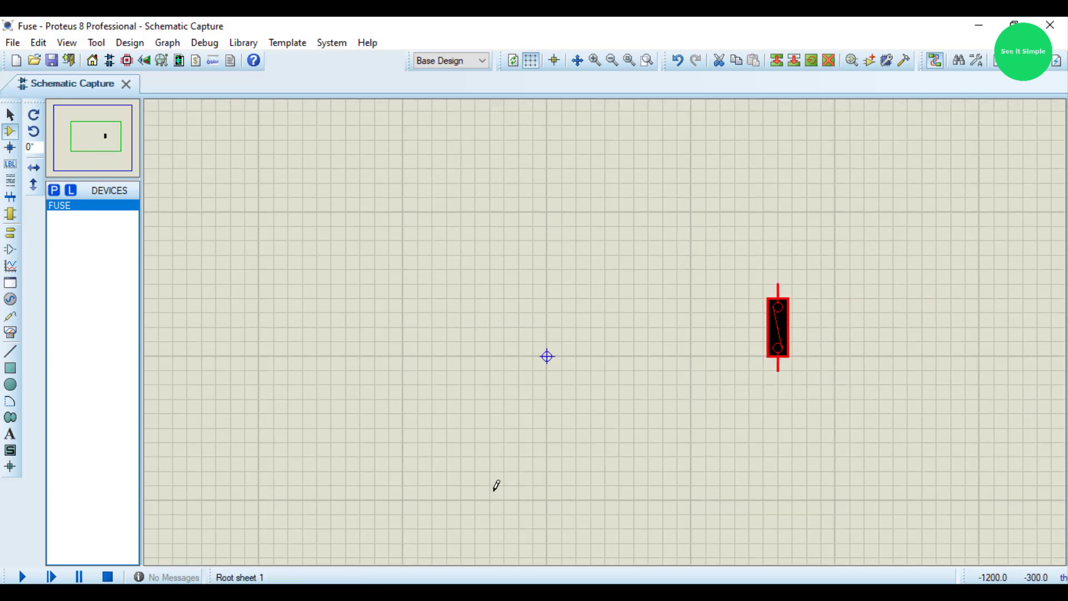
Pick the multi-cell BATTERY from a 'batt' search and drop 9V BAT1 left of the fuse
click(53, 192)
text(b)
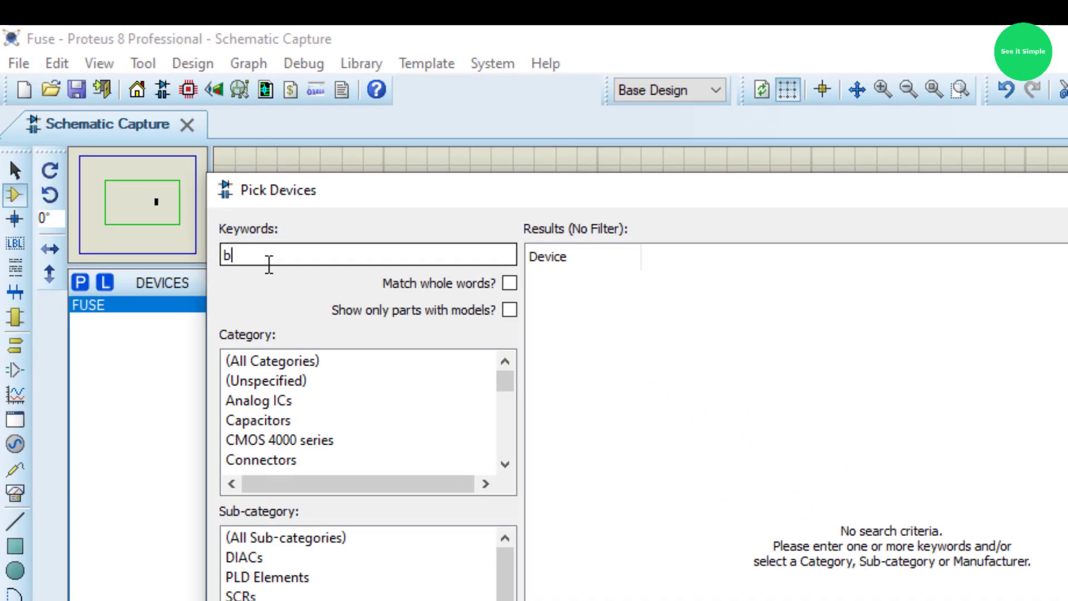
text(a)
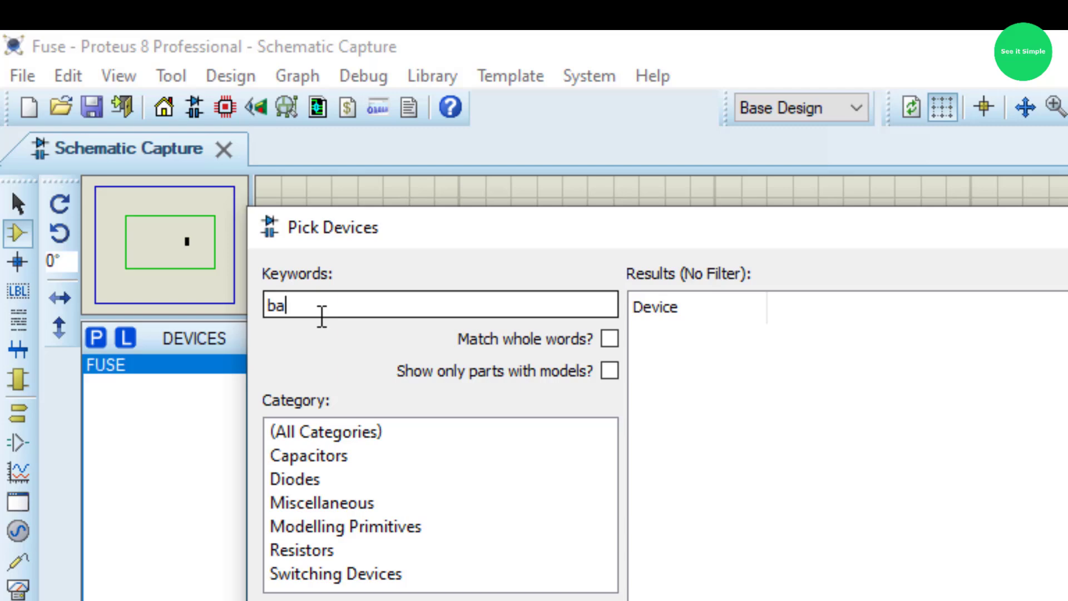
text(tt)
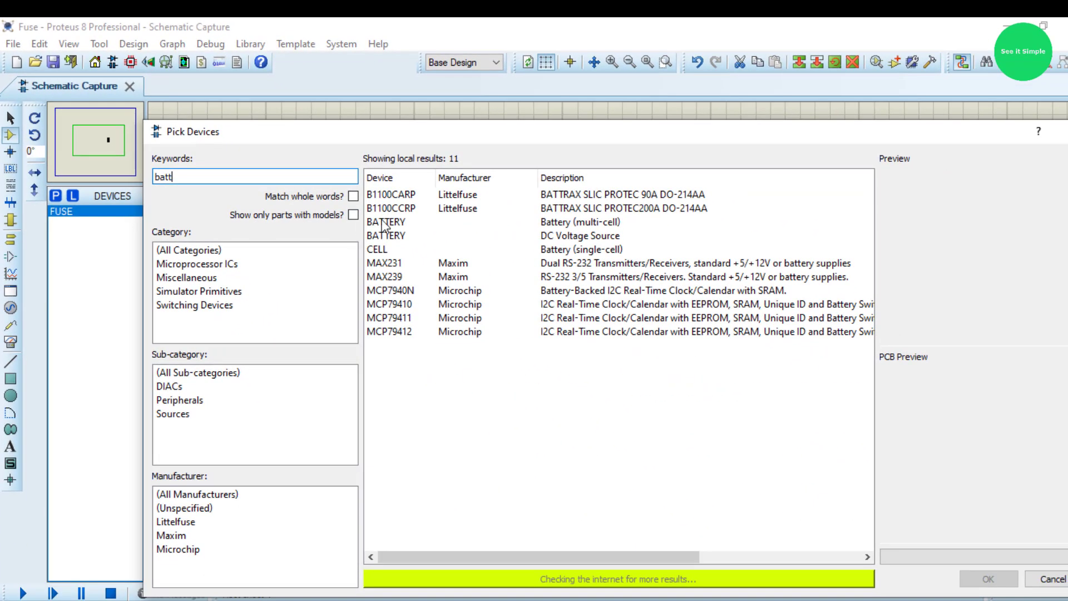
click(646, 387)
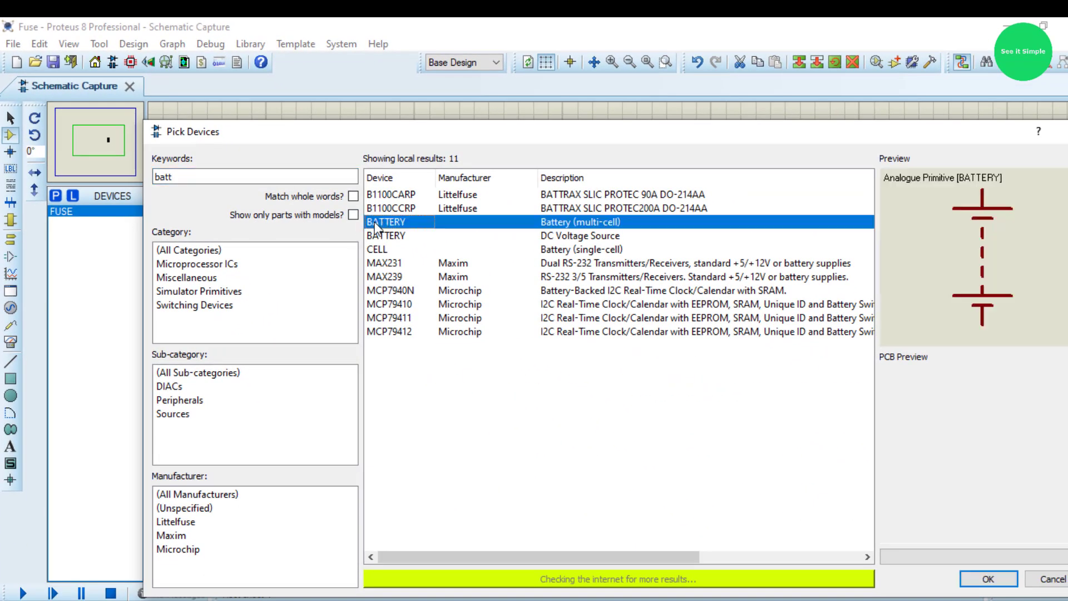
click(988, 579)
click(398, 332)
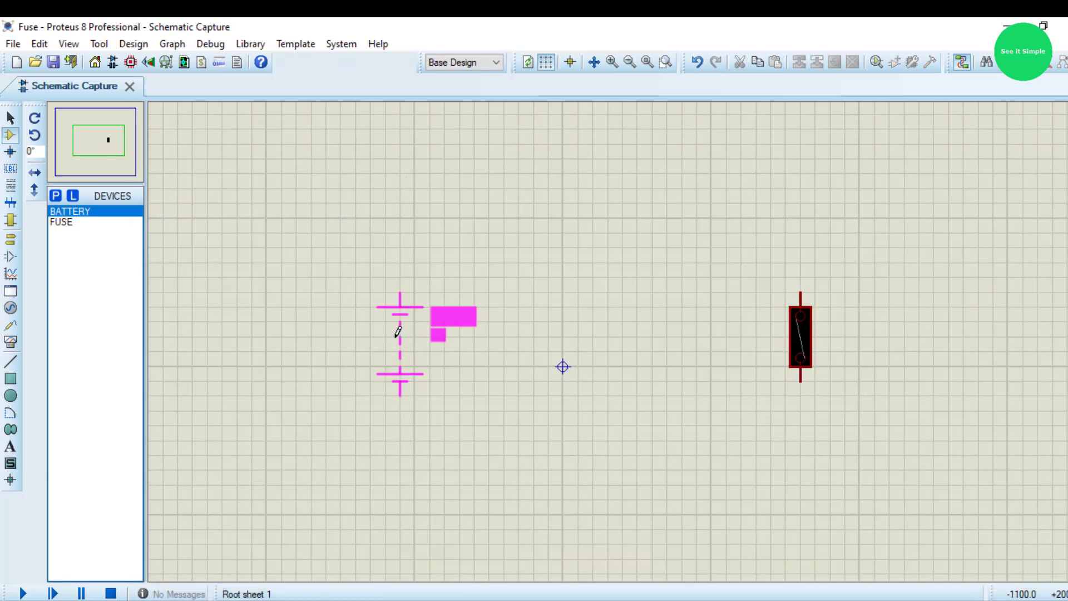
click(388, 355)
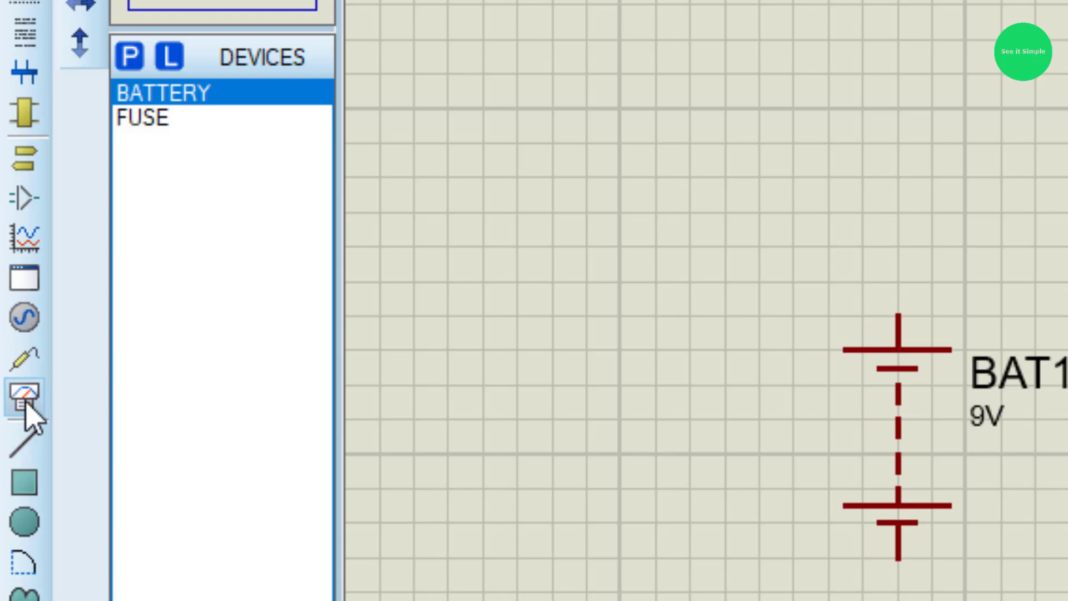
Place a DC AMMETER above the battery and fuse, with its display range set to Milliamps
click(10, 344)
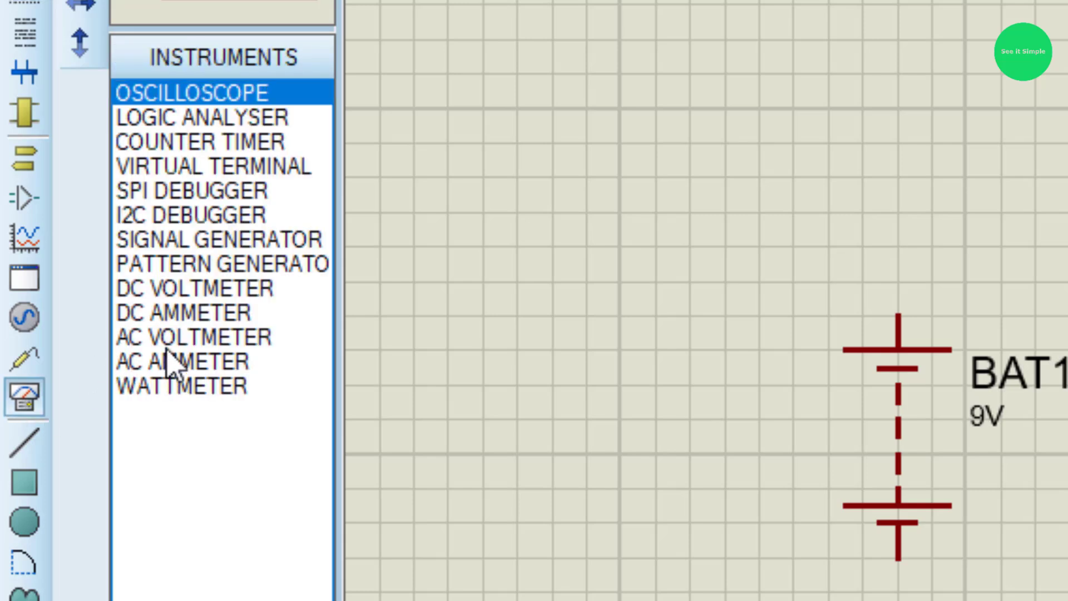
click(169, 314)
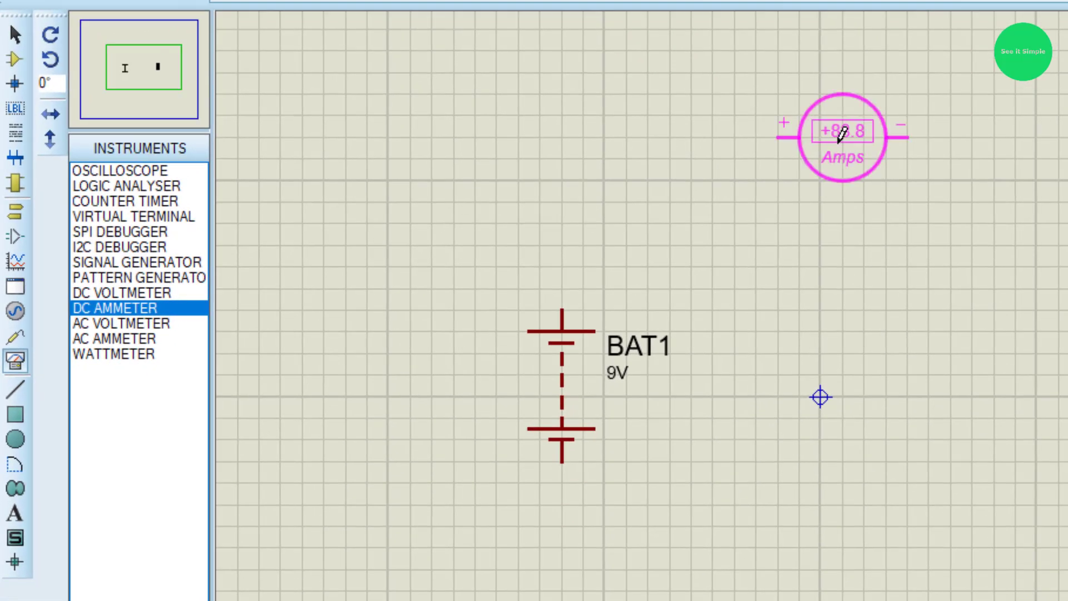
click(830, 155)
double_click(834, 159)
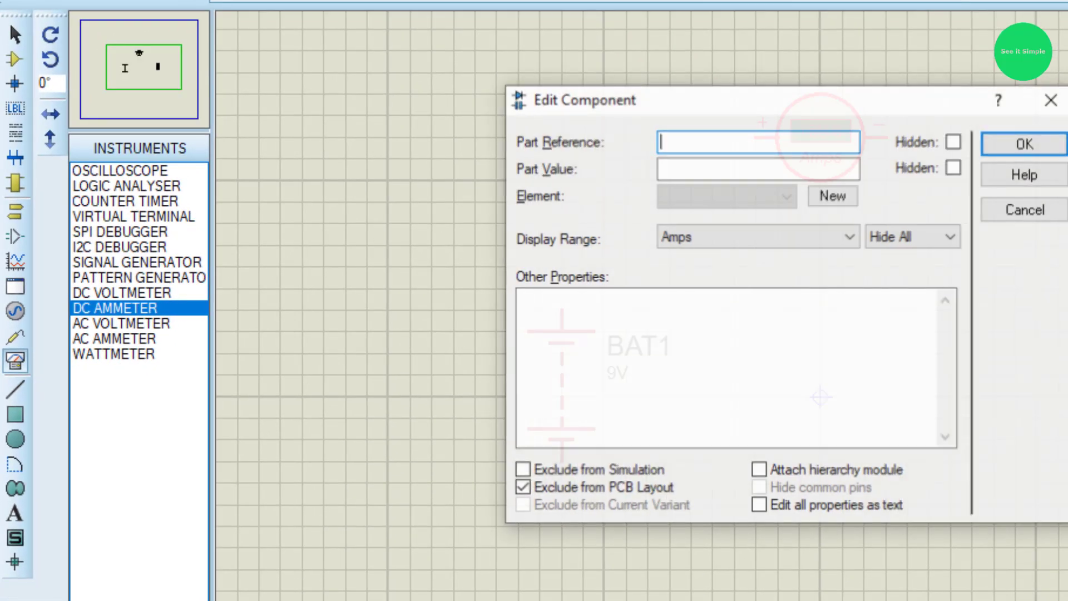
click(712, 238)
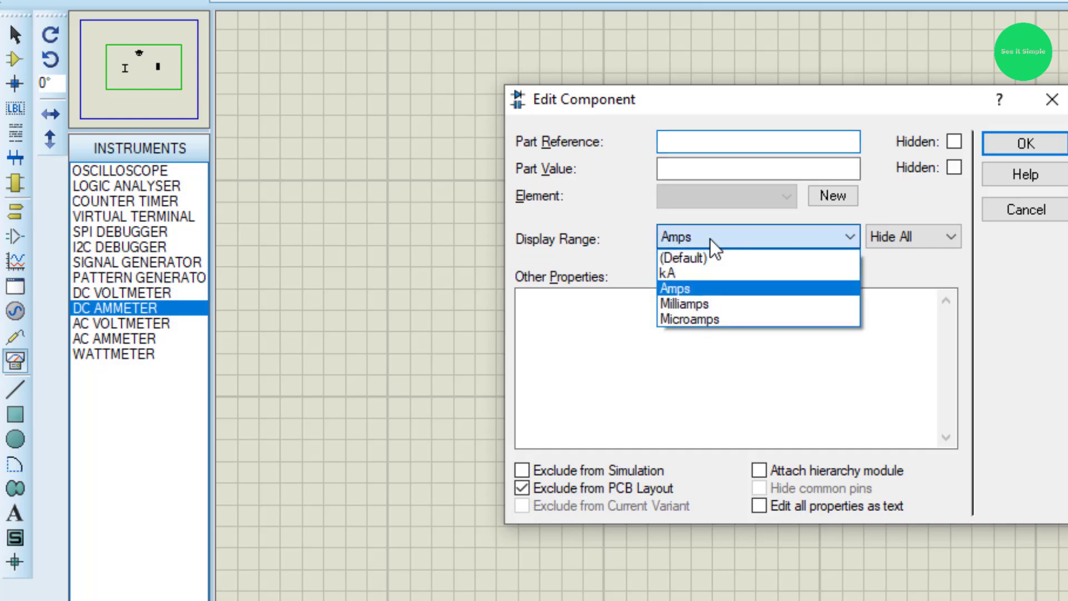
click(695, 310)
click(1001, 145)
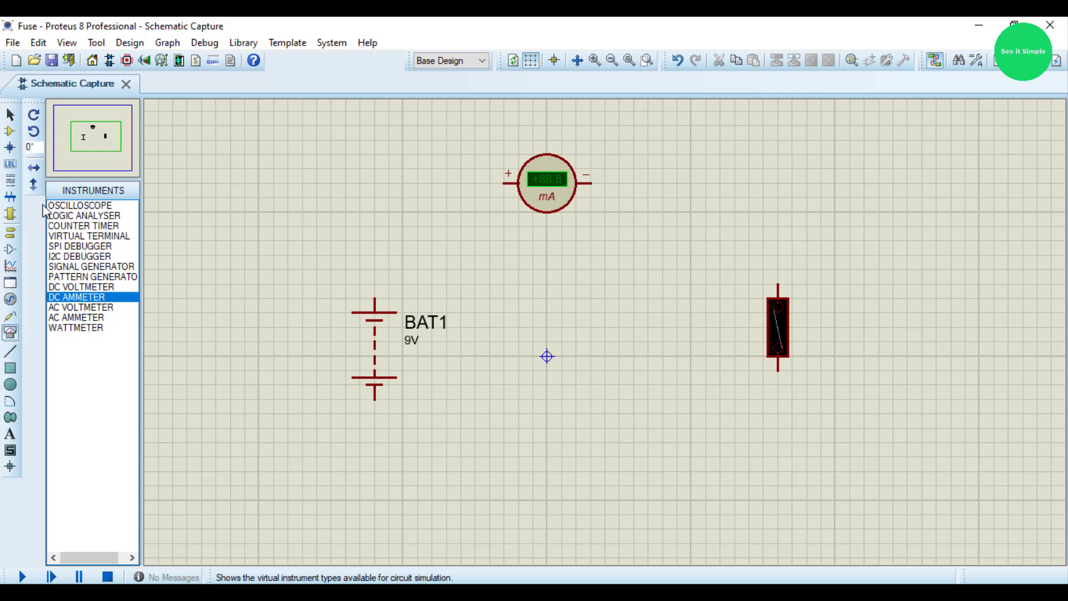
Add the latched SPST SWITCH from a 'switch' search and place it left of the ammeter
click(10, 130)
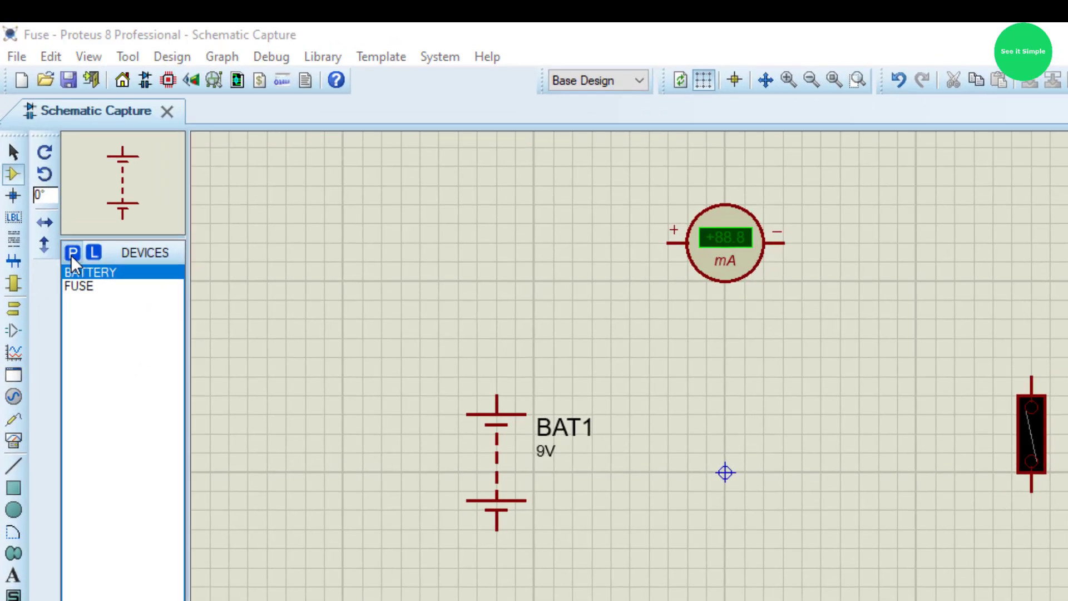
click(72, 253)
text(s)
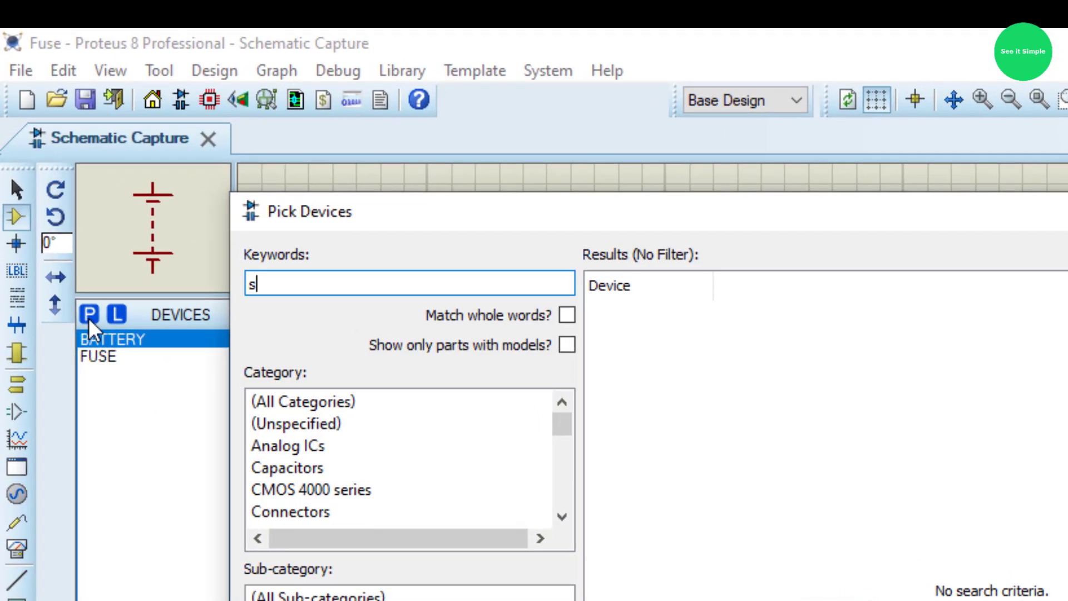
text(wit)
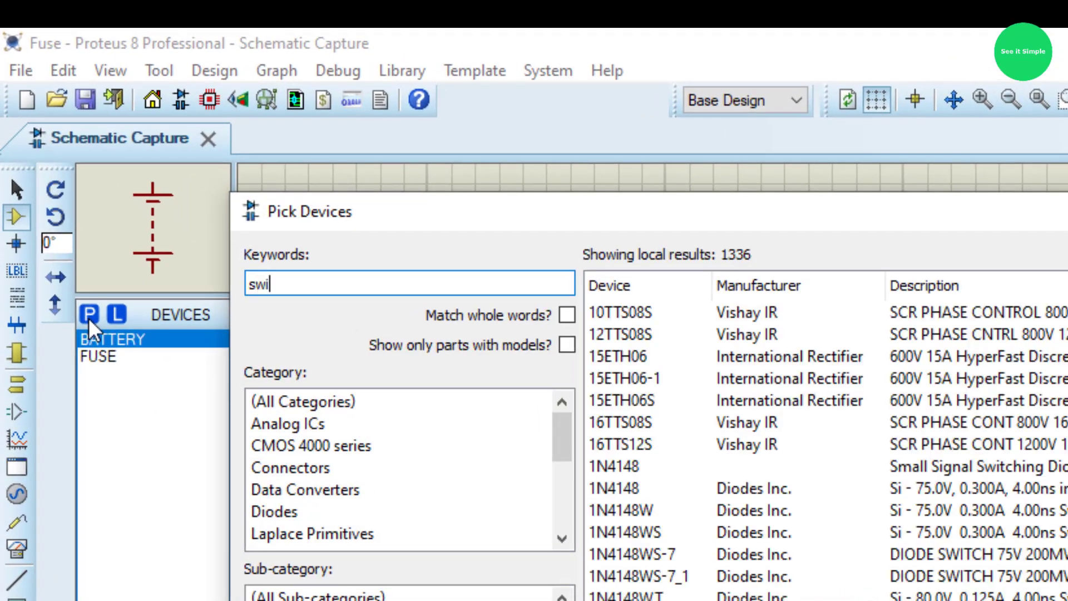
text(ch)
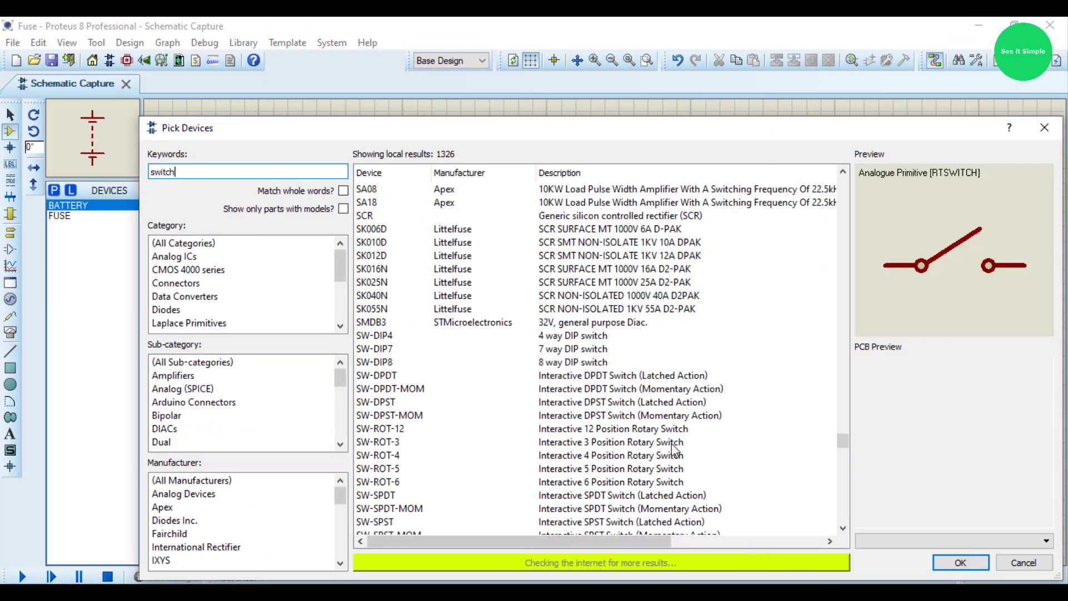
scroll(673, 448, down, 4)
click(673, 451)
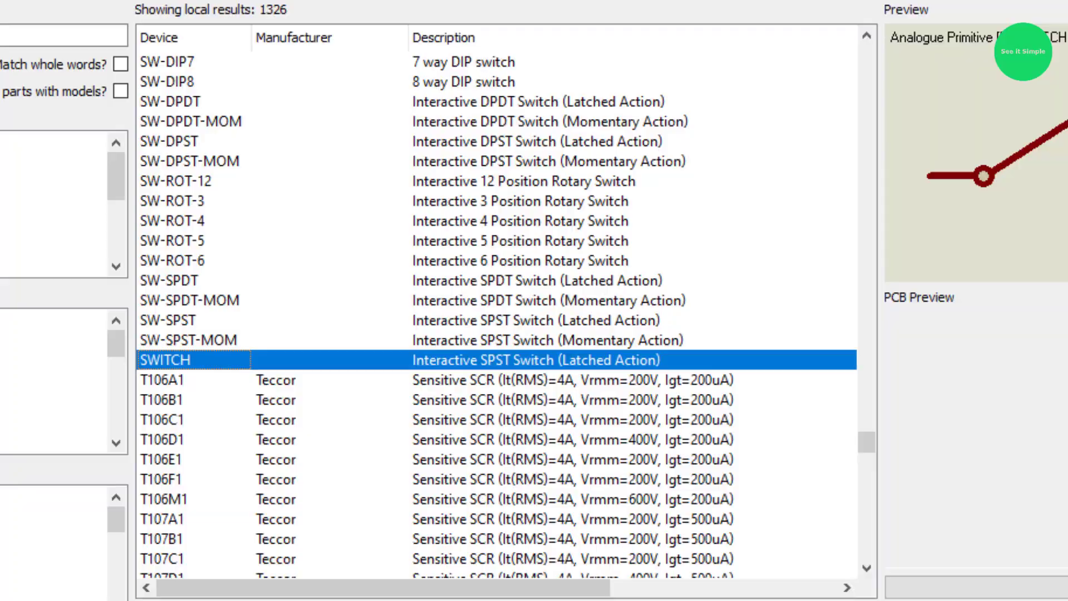
key(Return)
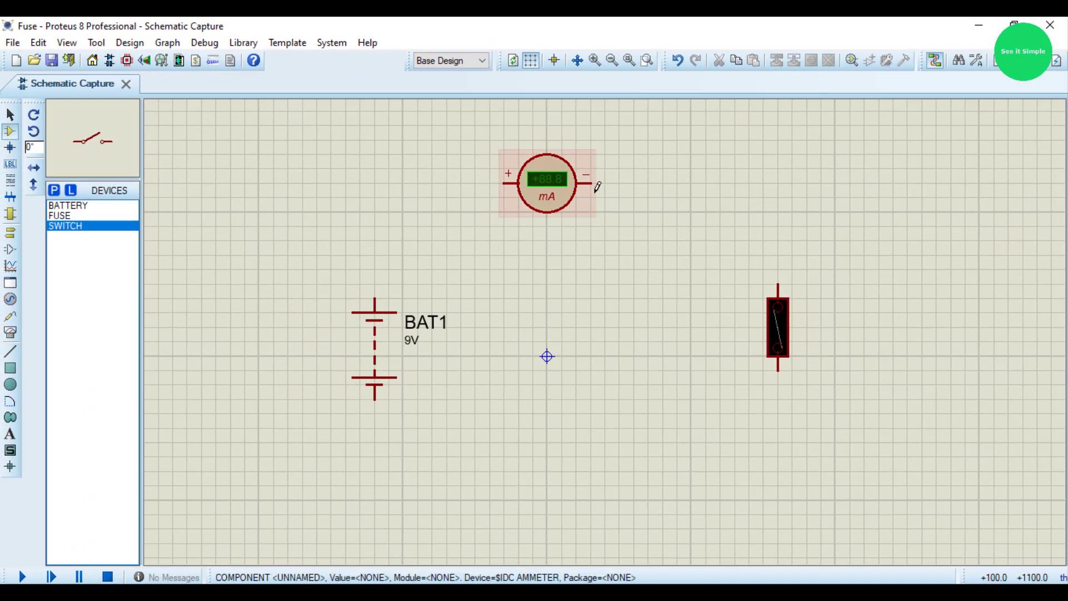
click(409, 175)
click(445, 170)
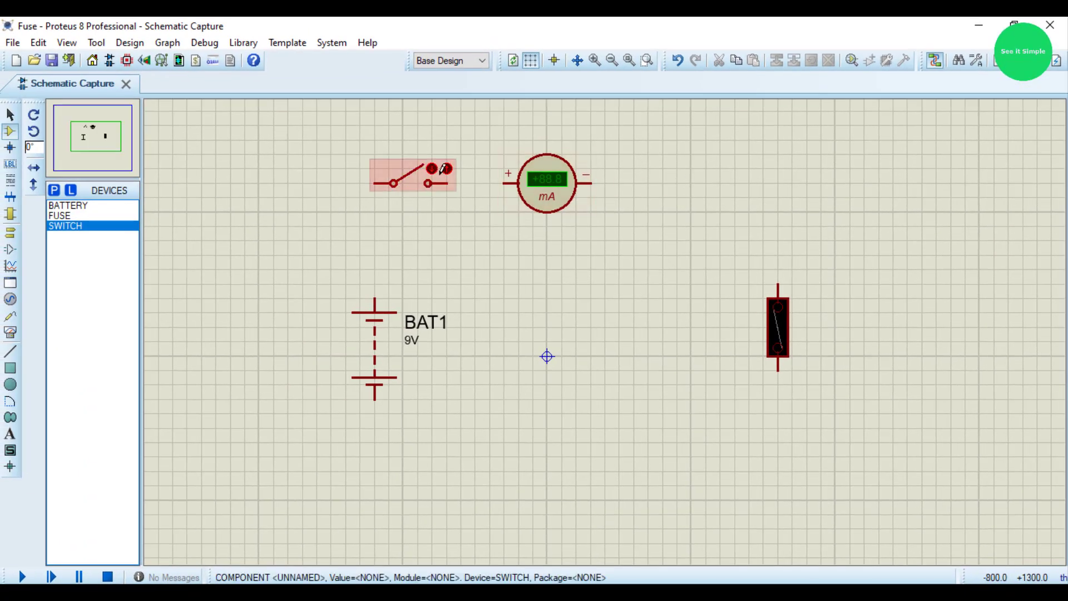
Wire the switch to the ammeter's + terminal and down to BAT1's top pin
click(447, 183)
click(504, 183)
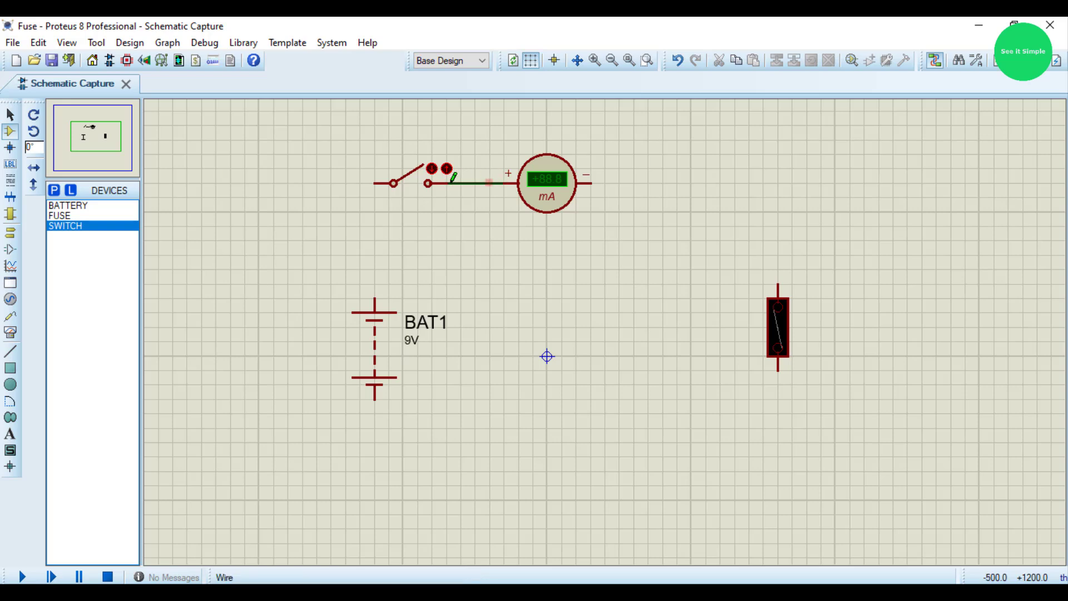
click(375, 182)
click(374, 298)
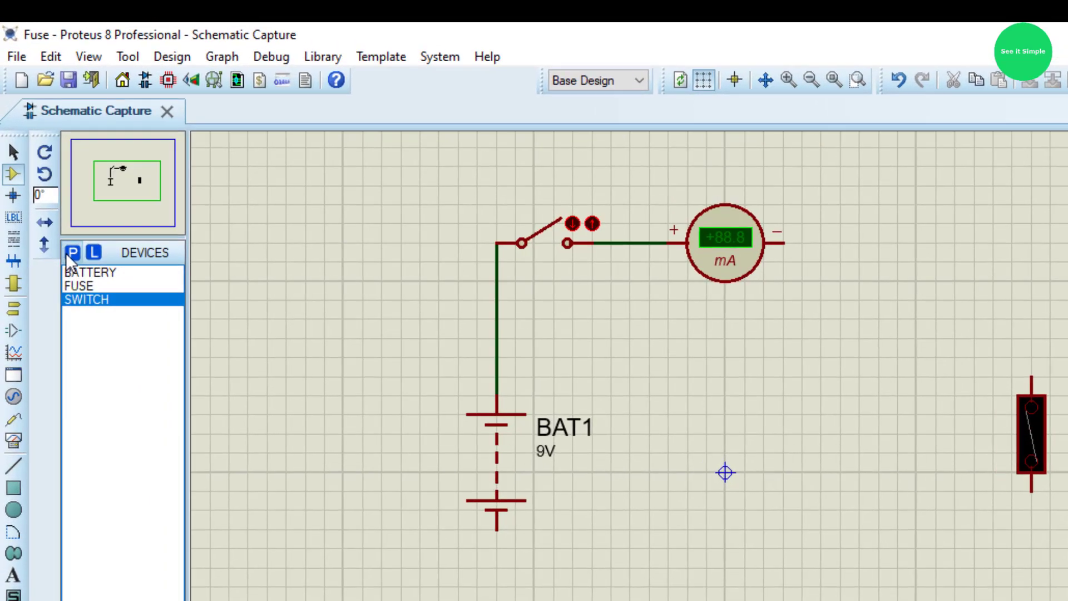
Add the POT-HG potentiometer from a 'pot hg' search and place RV1 below BAT1
double_click(66, 253)
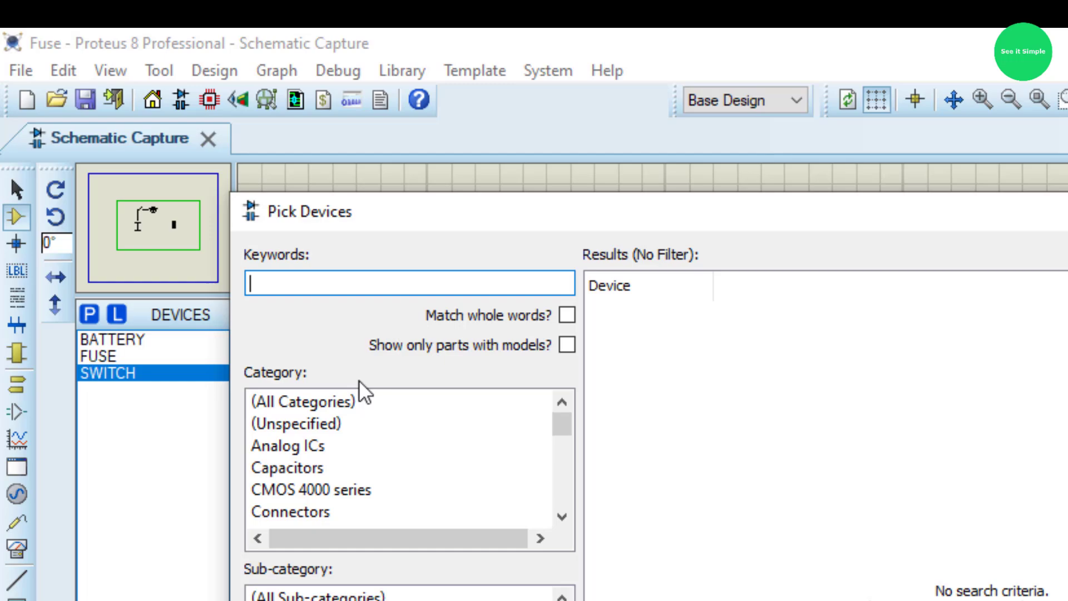
text(pot hg)
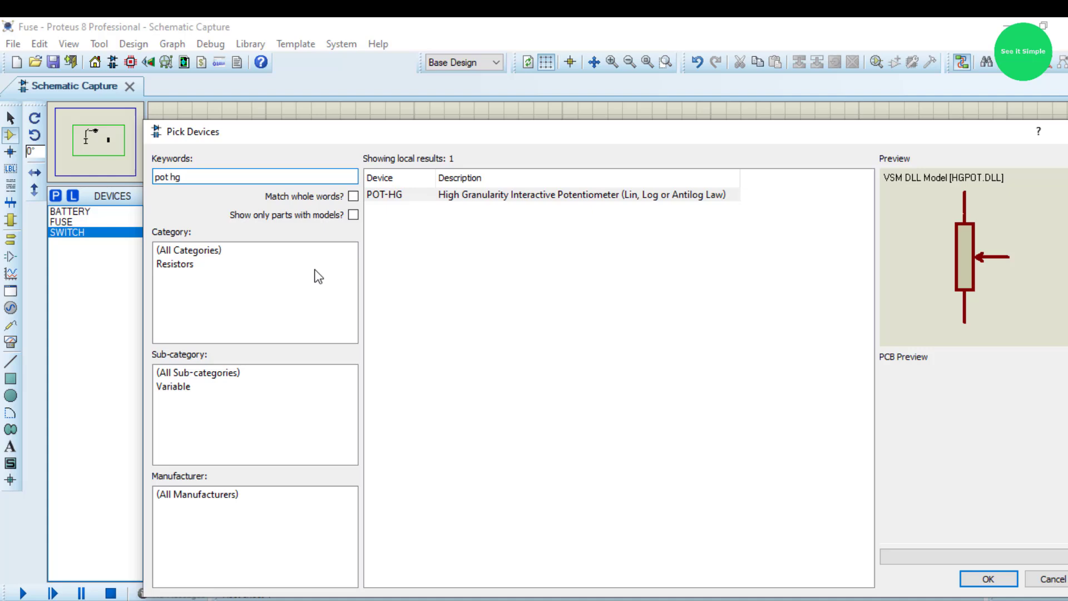
click(654, 317)
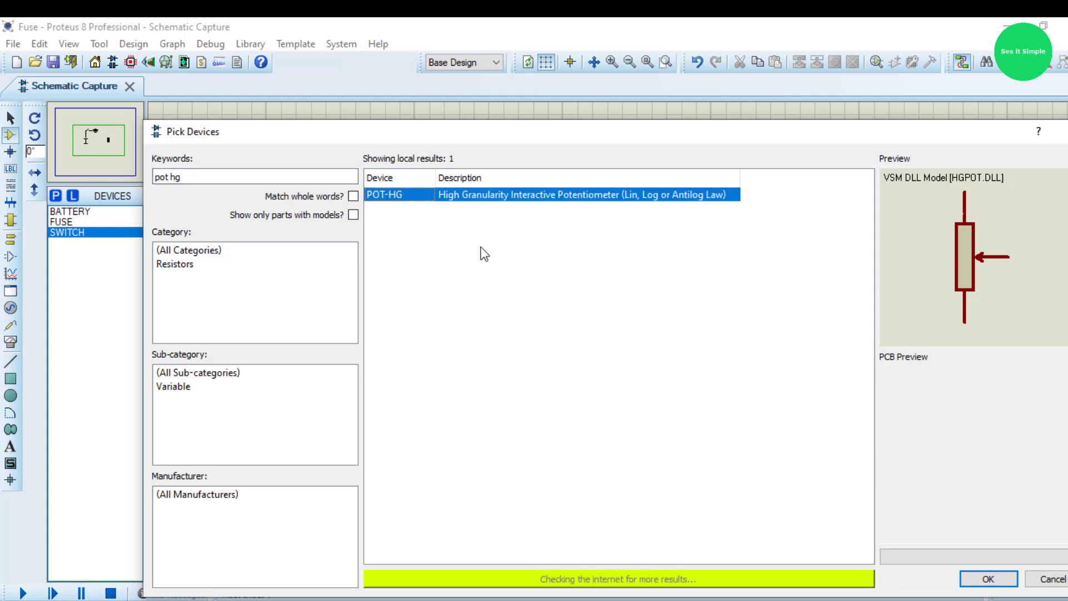
click(986, 579)
click(386, 474)
click(386, 476)
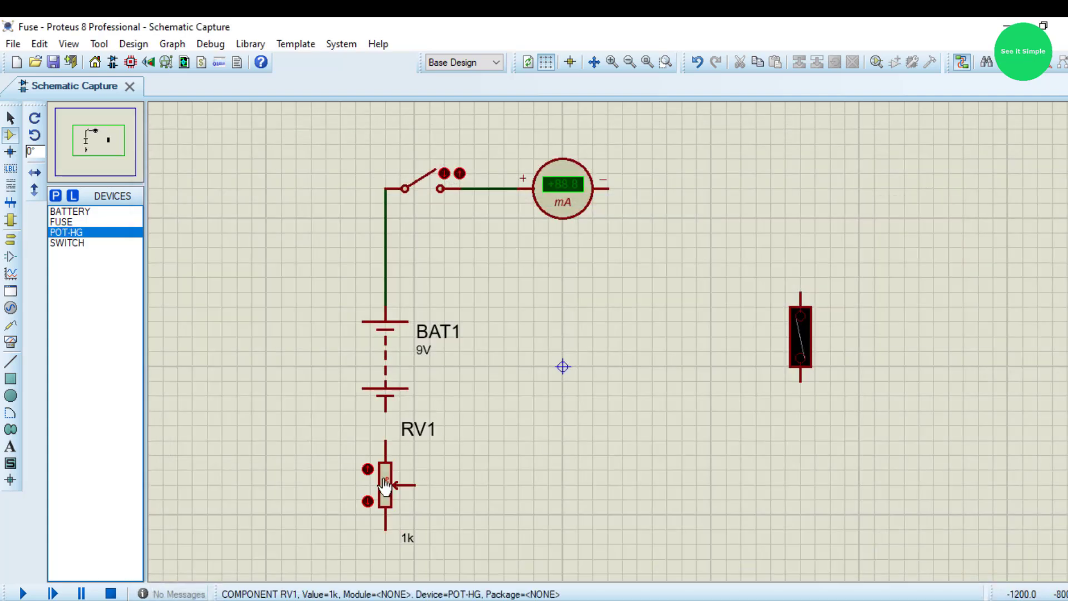
Wire BAT1 to RV1, RV1 to the fuse's bottom pin, and the ammeter's minus pin to the fuse's top
click(385, 411)
click(385, 440)
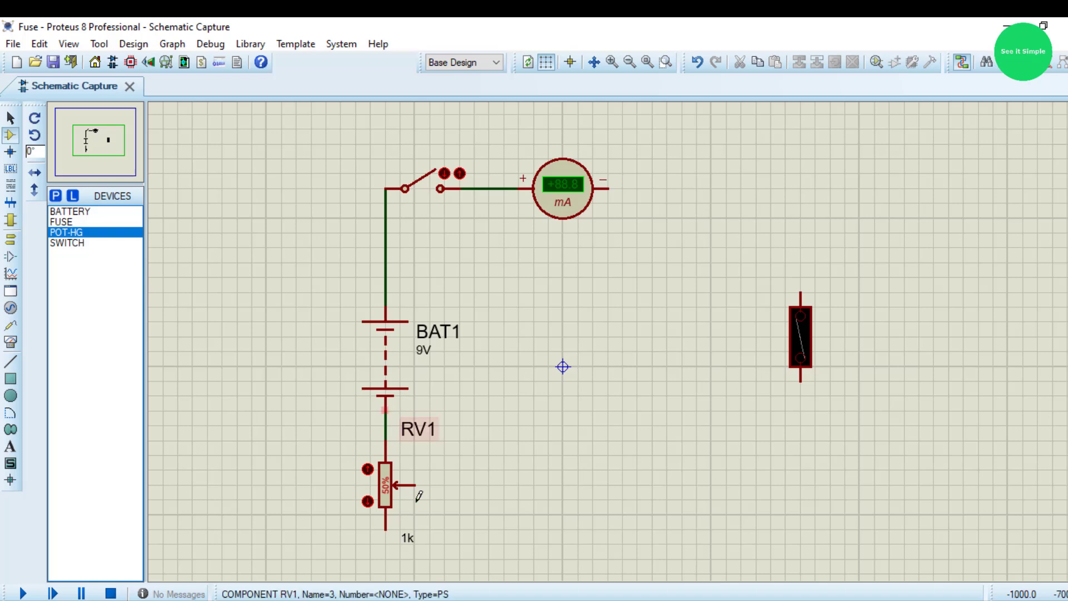
click(385, 527)
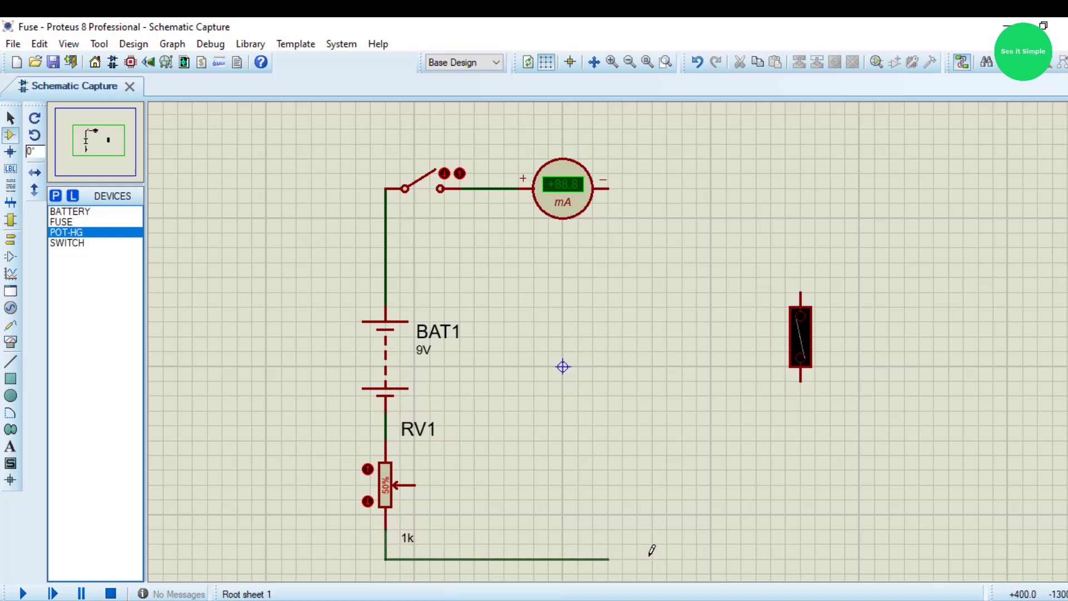
click(801, 381)
click(612, 188)
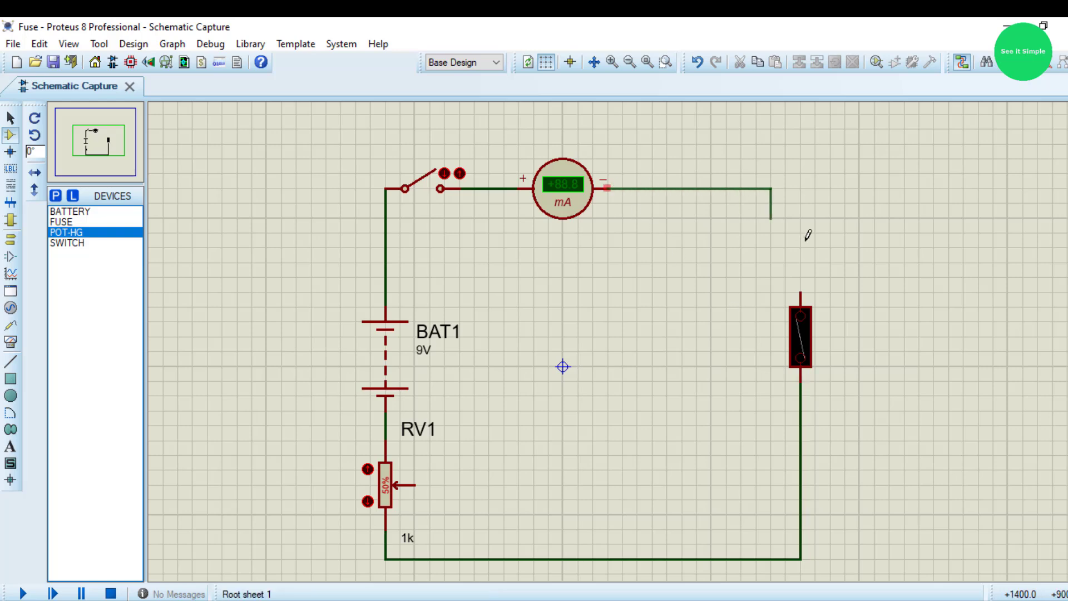
click(802, 293)
Open the fuse's properties to check its 1A rating, then close without changes
right_click(799, 340)
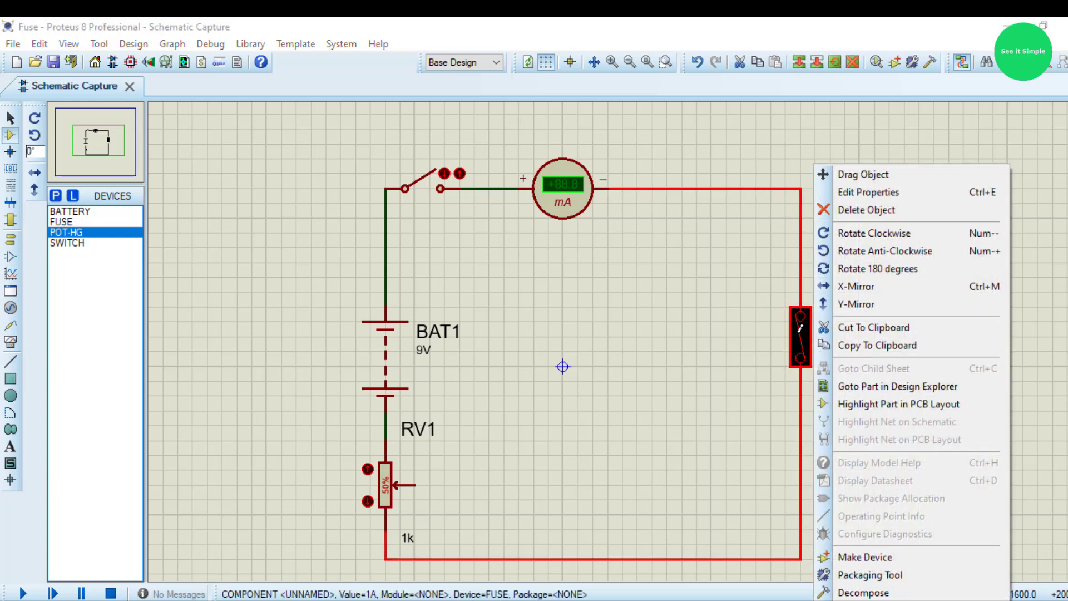
click(856, 192)
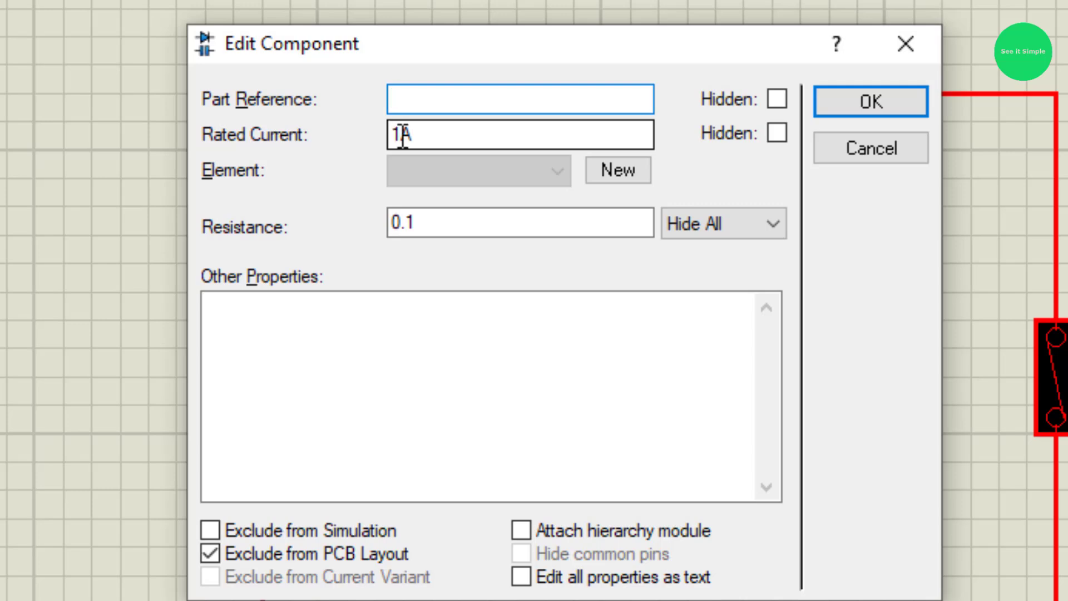
drag(352, 54, 992, 53)
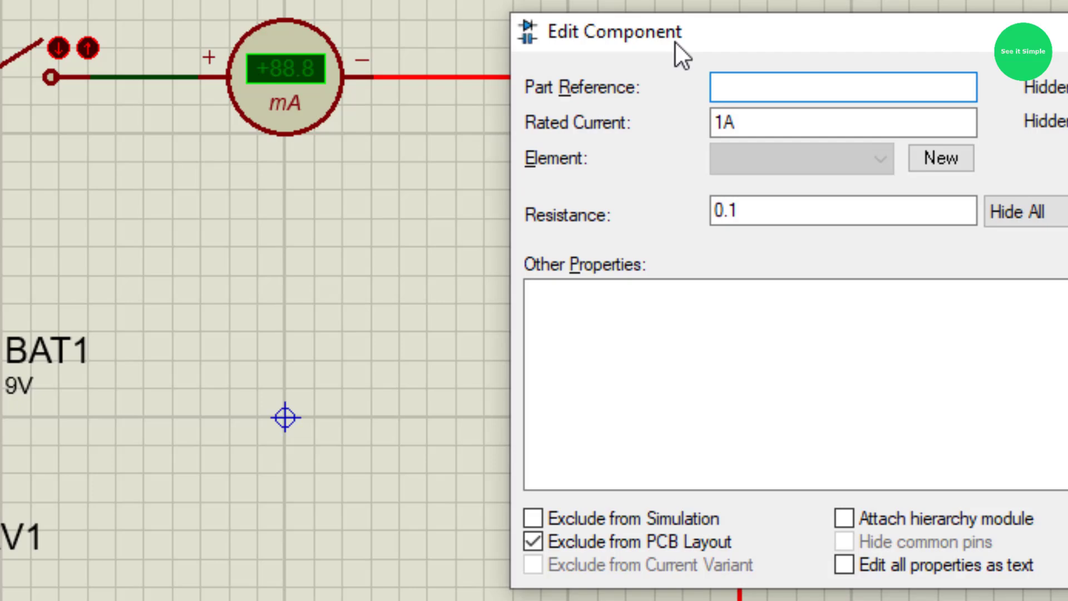
key(Return)
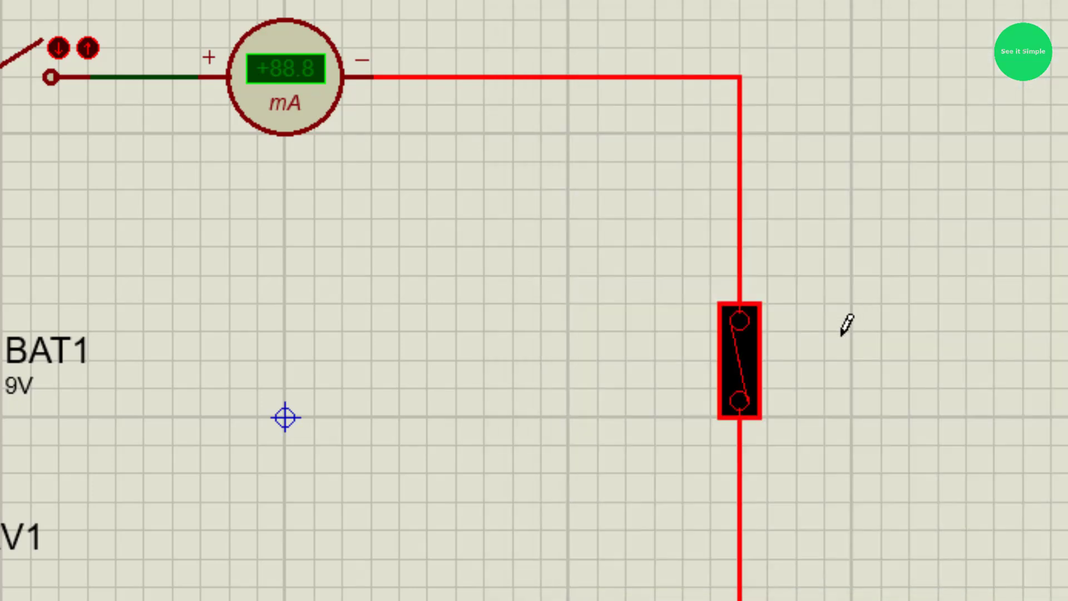
Place a '1 A' text label beside the fuse
right_click(869, 322)
mouse_move(930, 343)
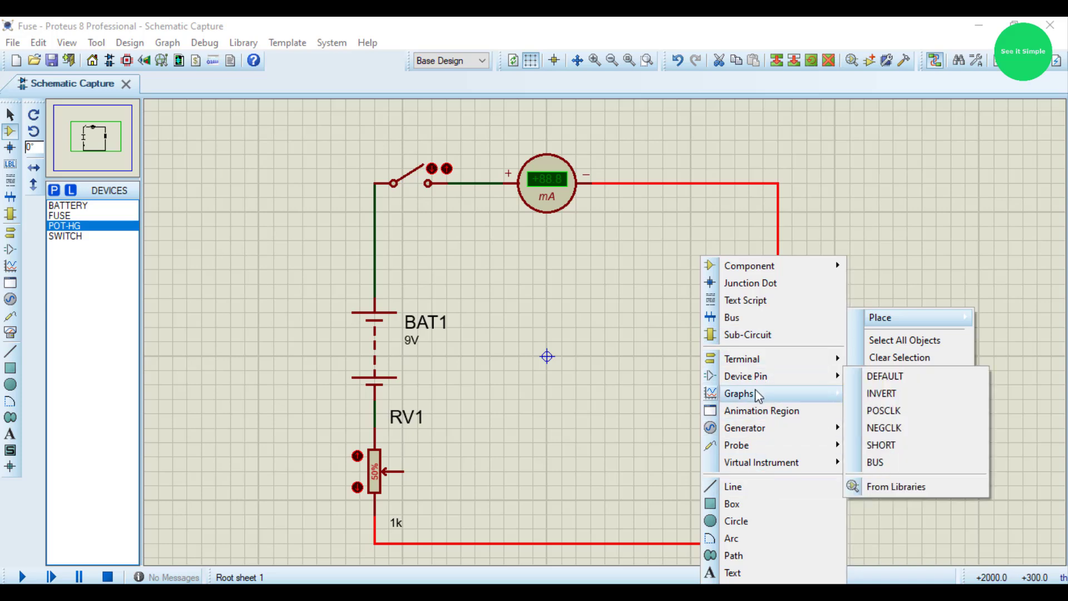
click(761, 579)
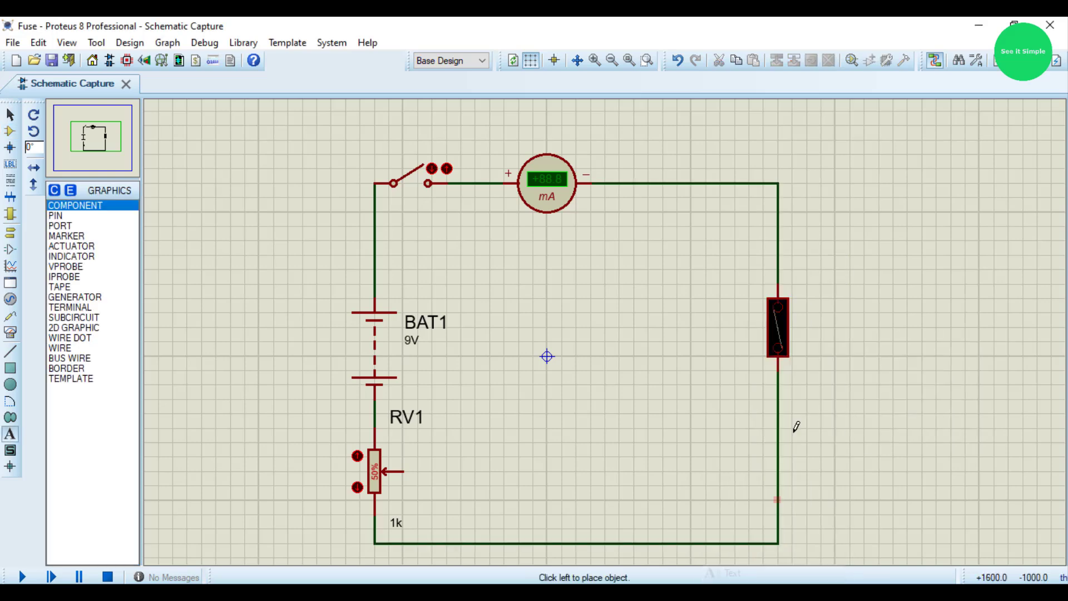
click(815, 320)
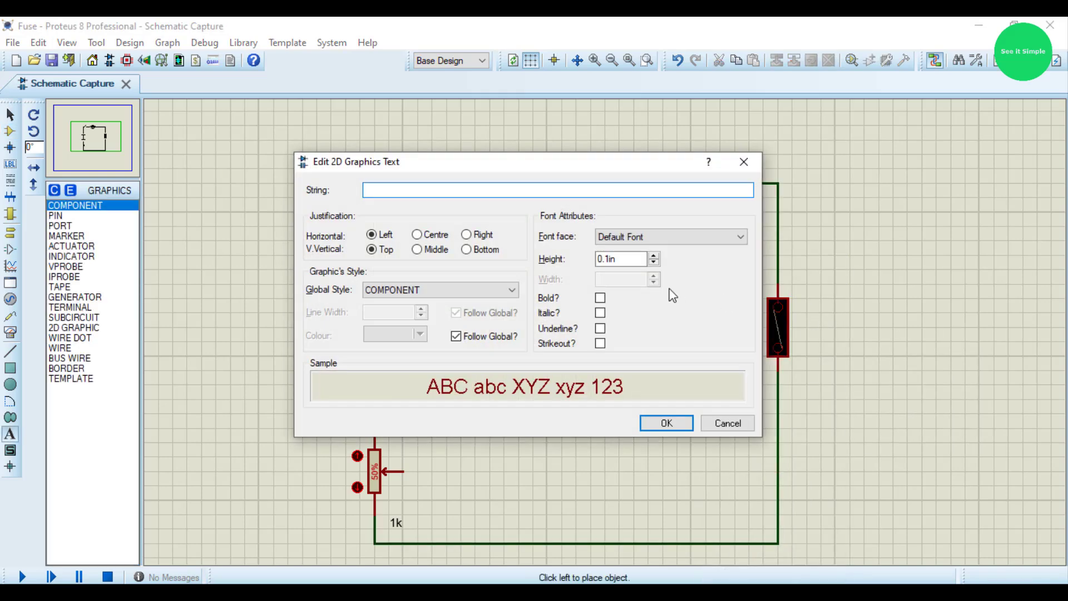
text(1 A)
click(667, 422)
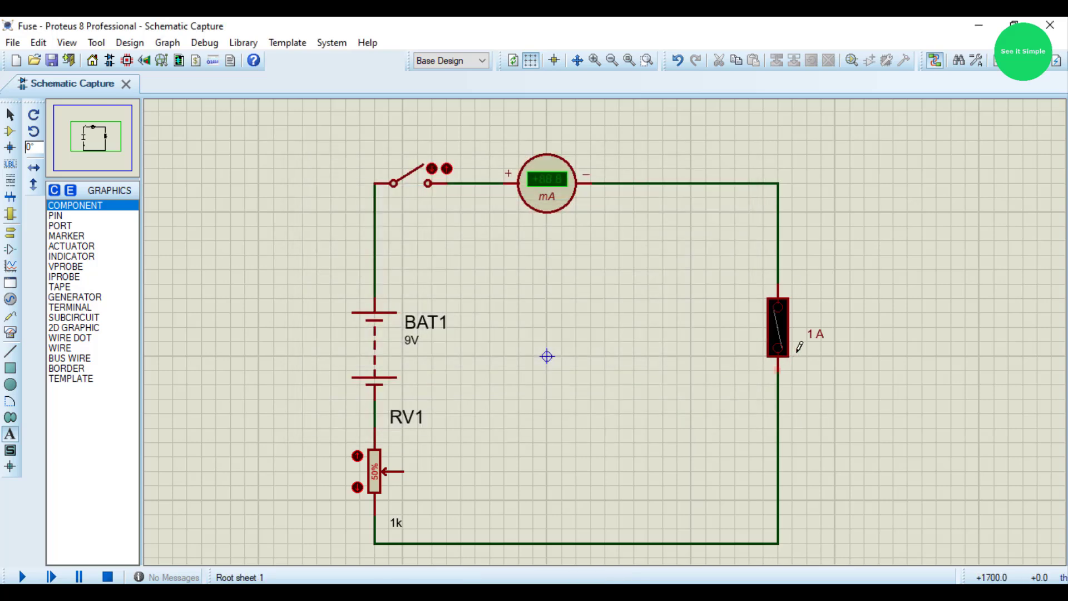
Change RV1's resistance from 1k to 500
right_click(383, 473)
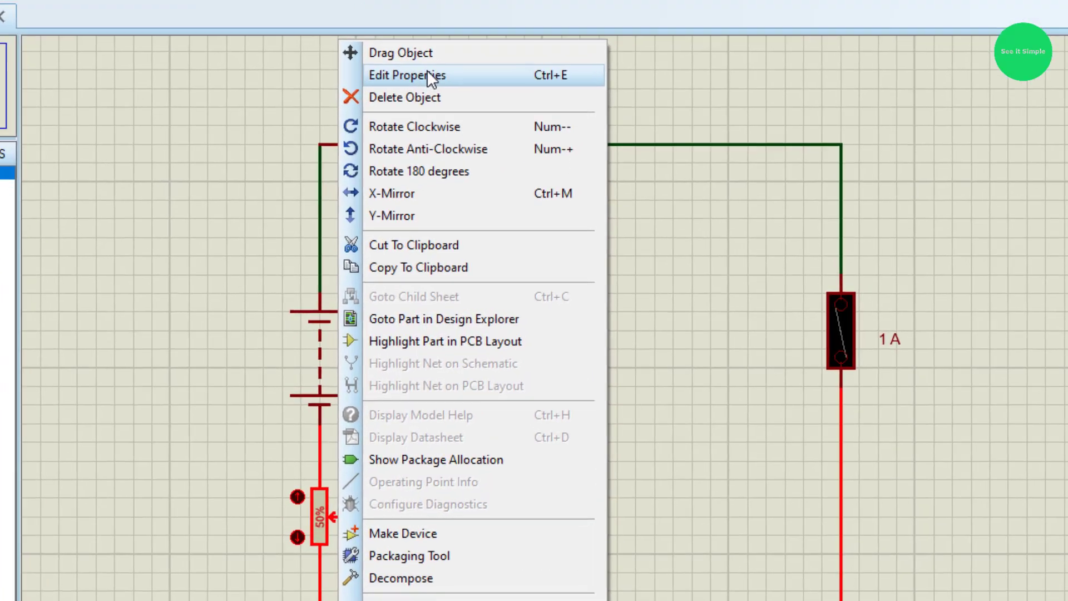
click(451, 129)
drag(389, 116, 353, 116)
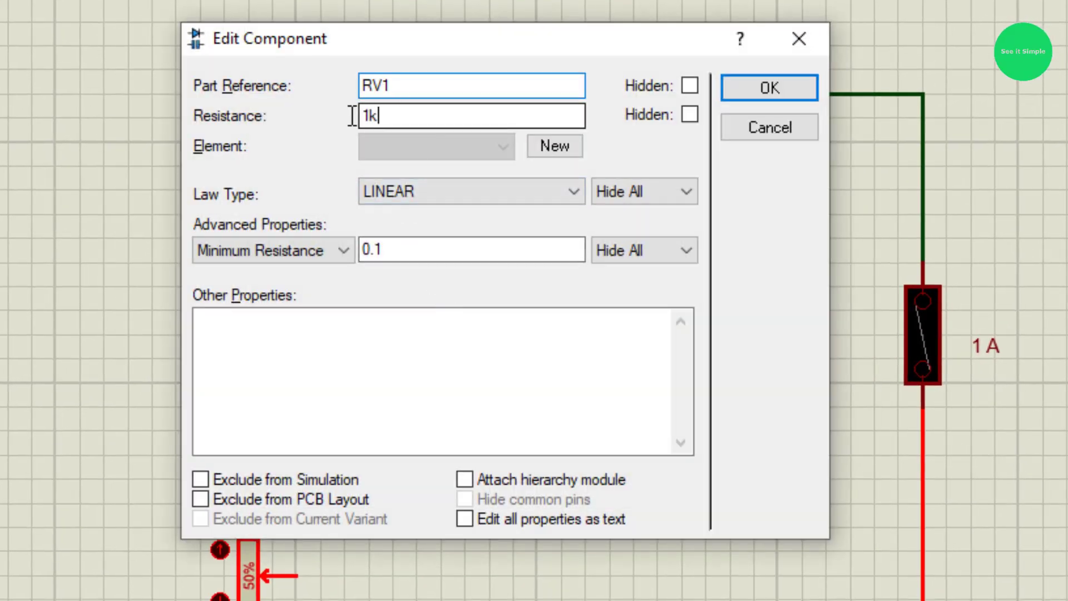
text(500)
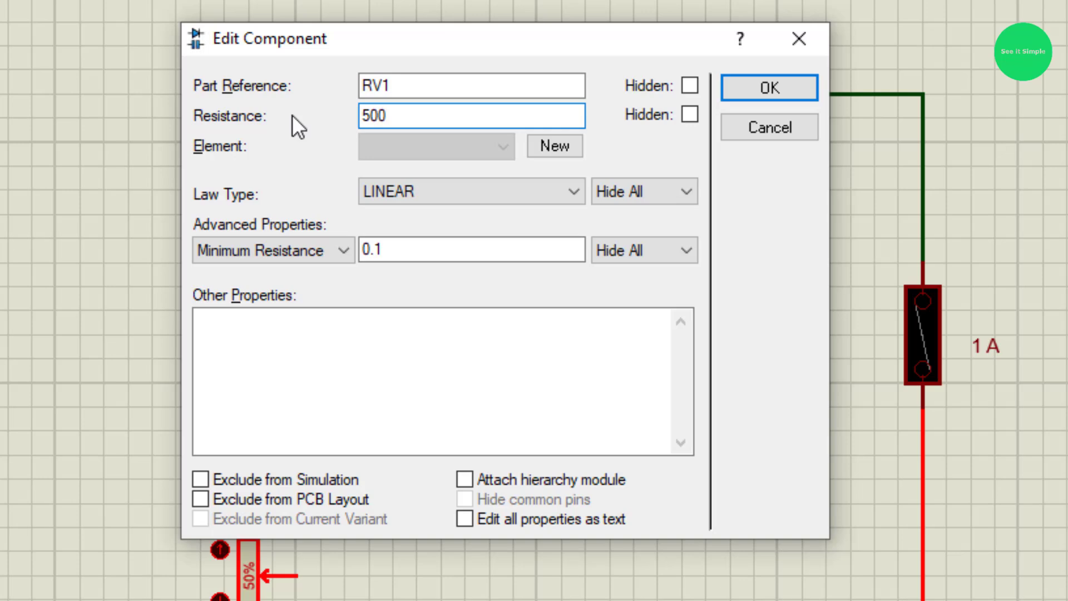
click(740, 89)
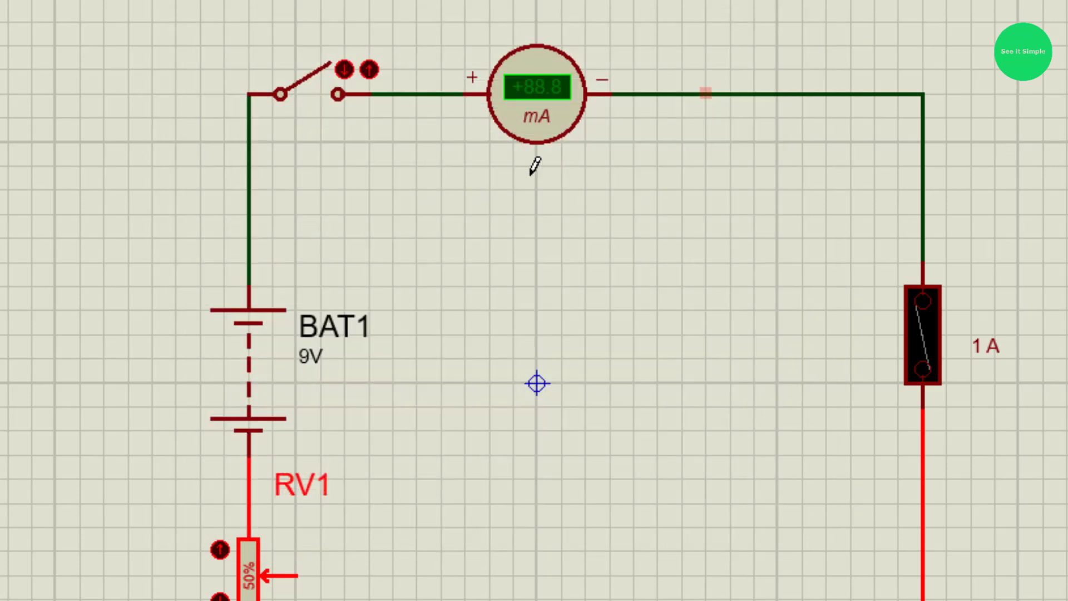
Raise BAT1's voltage to 10V and wire RV1's wiper to the bottom return wire
right_click(270, 342)
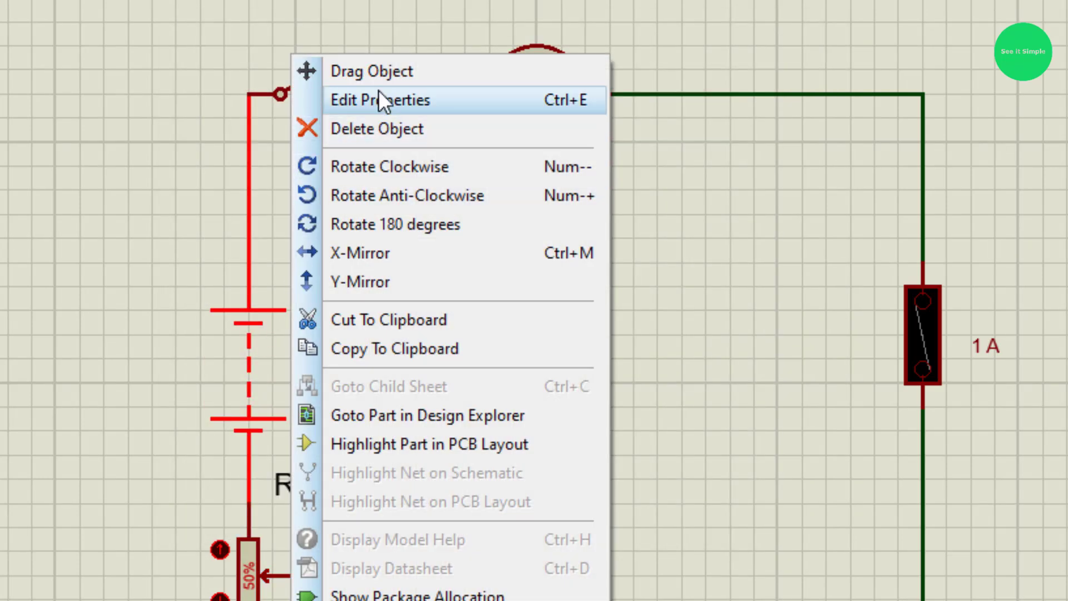
click(382, 101)
drag(368, 133, 357, 133)
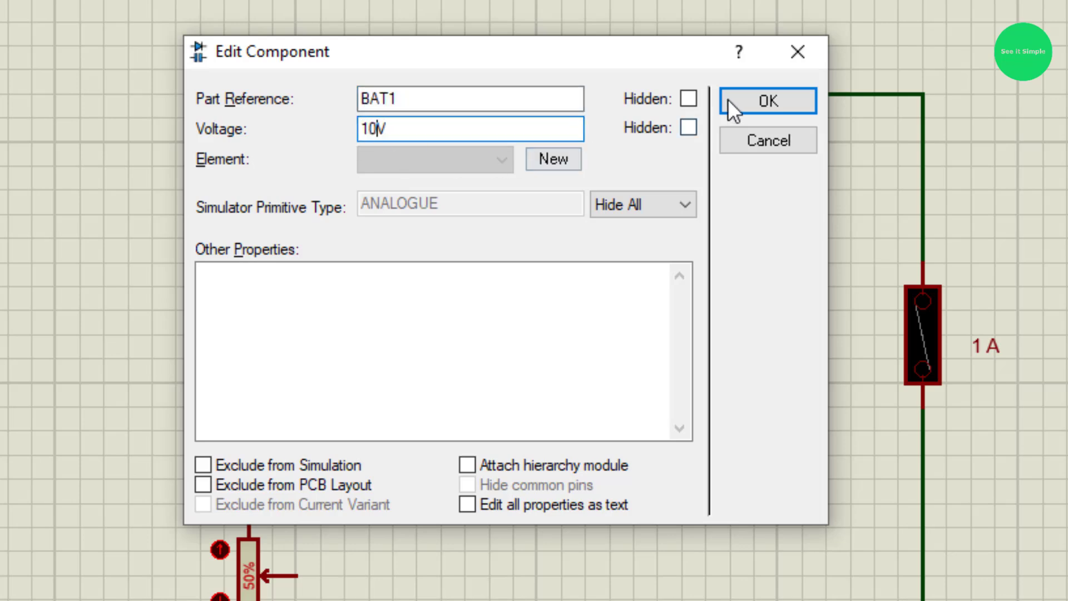
text(10)
click(749, 99)
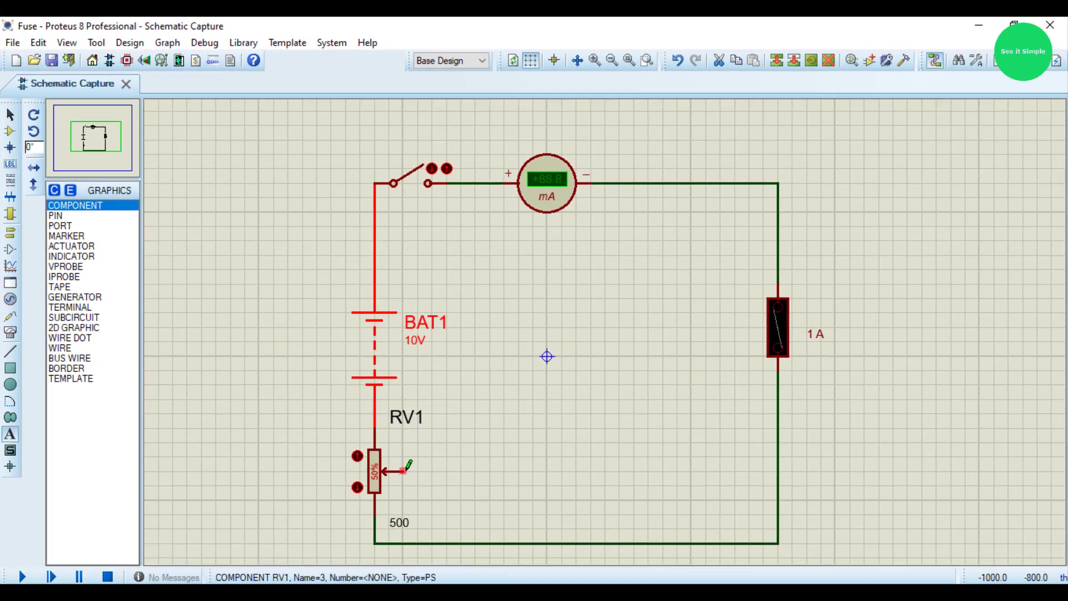
click(405, 471)
click(432, 541)
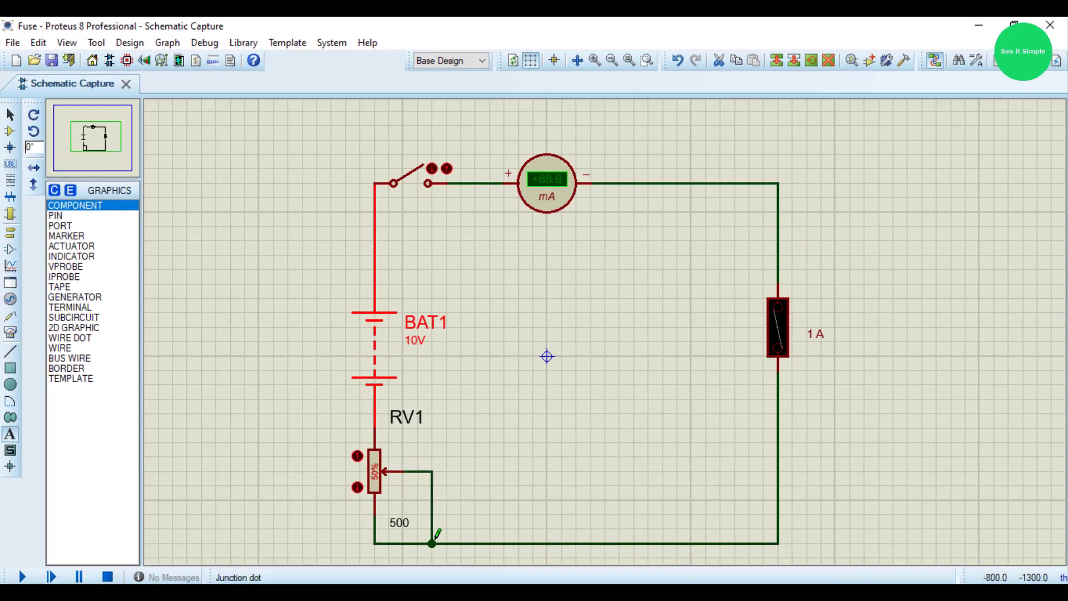
Start the simulation, close the switch, and adjust RV1 until the ammeter reads about 32.8 mA
click(21, 576)
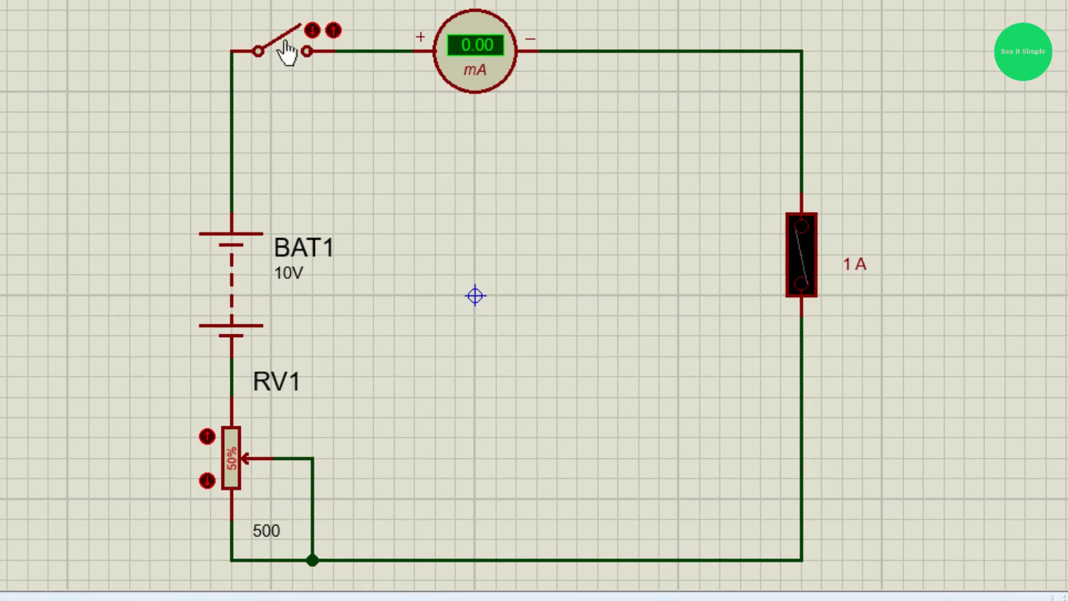
click(288, 53)
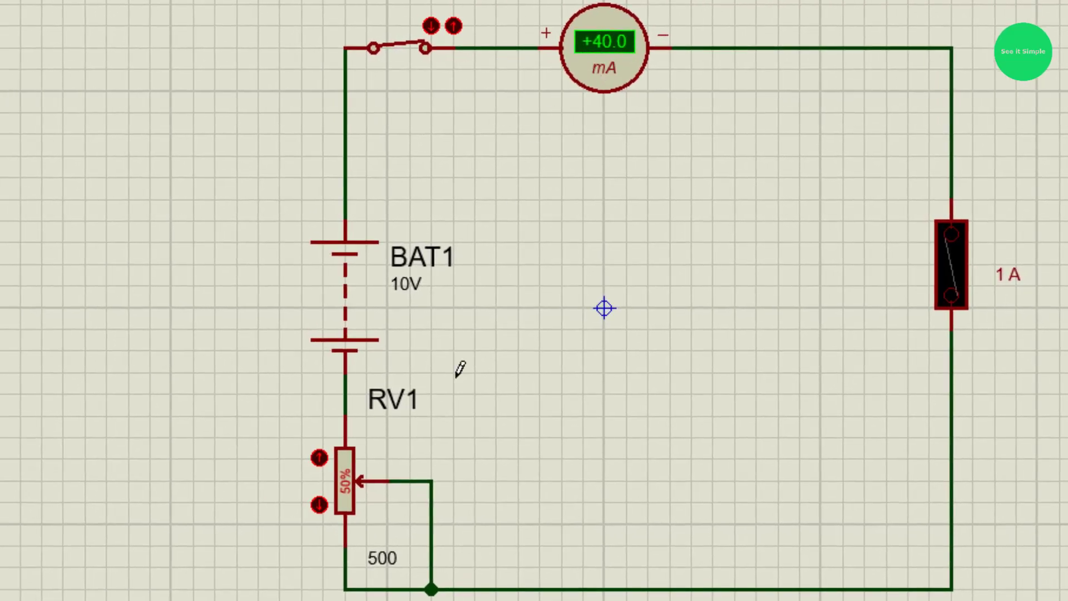
drag(365, 488, 348, 454)
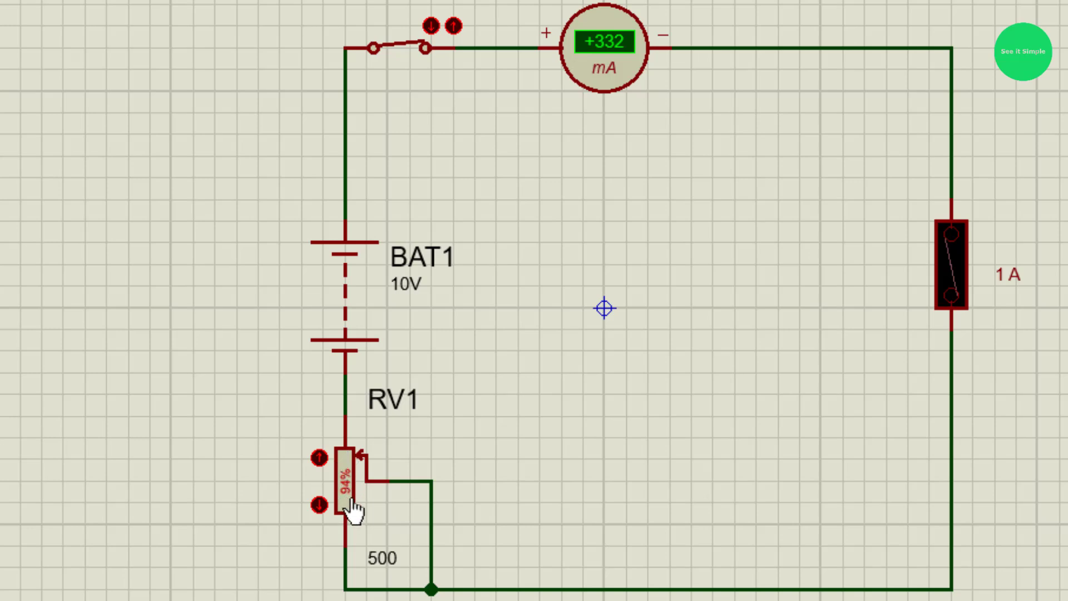
drag(348, 493, 348, 484)
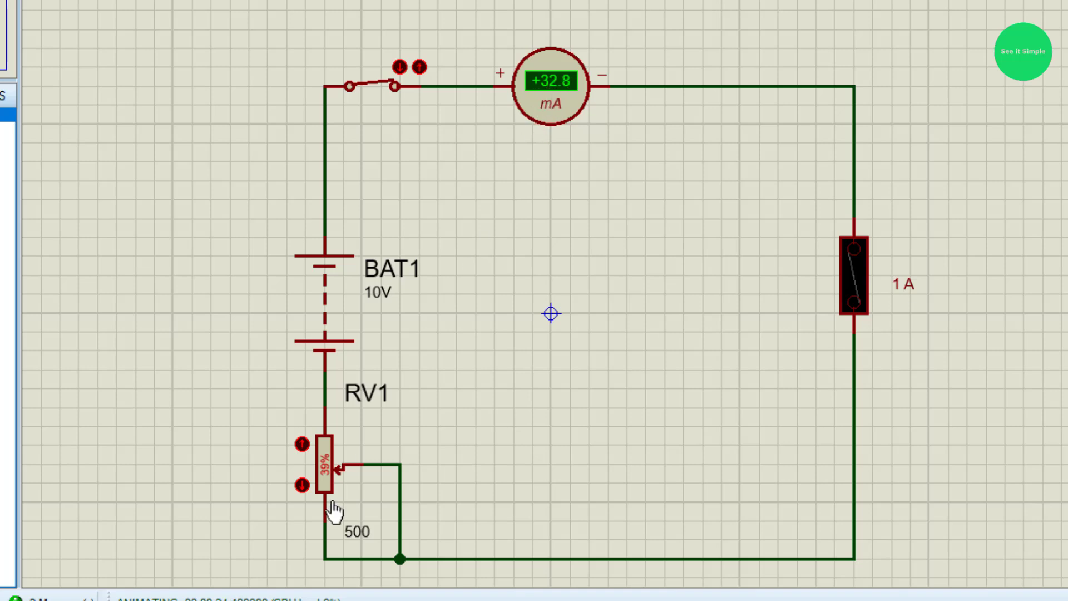
Step RV1 down to its minimum, then drag it back up to increase the current
click(298, 483)
click(297, 483)
click(304, 489)
click(303, 489)
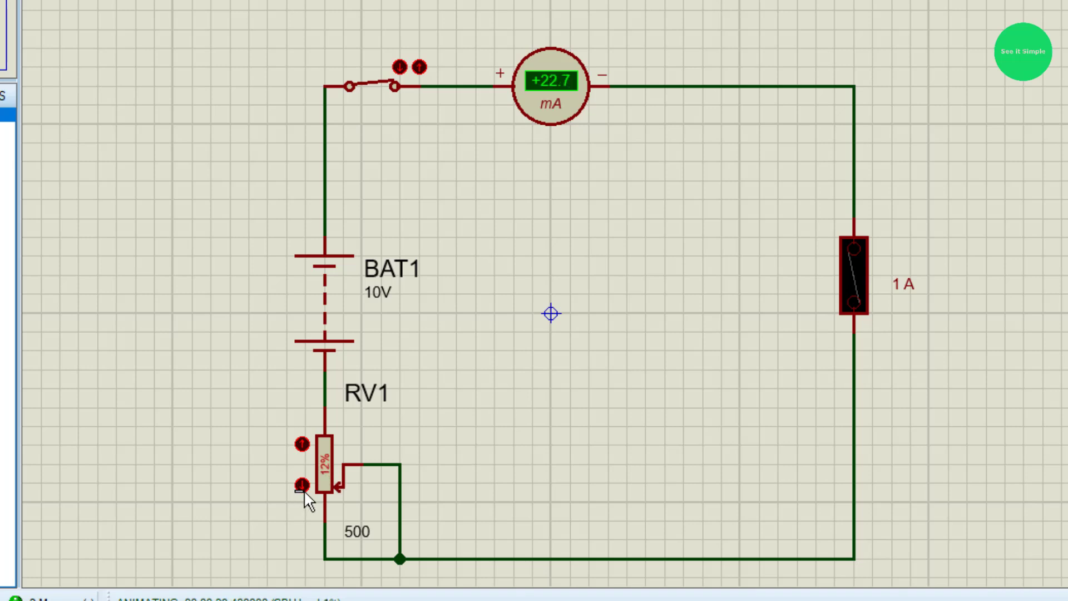
click(302, 444)
drag(325, 491, 327, 440)
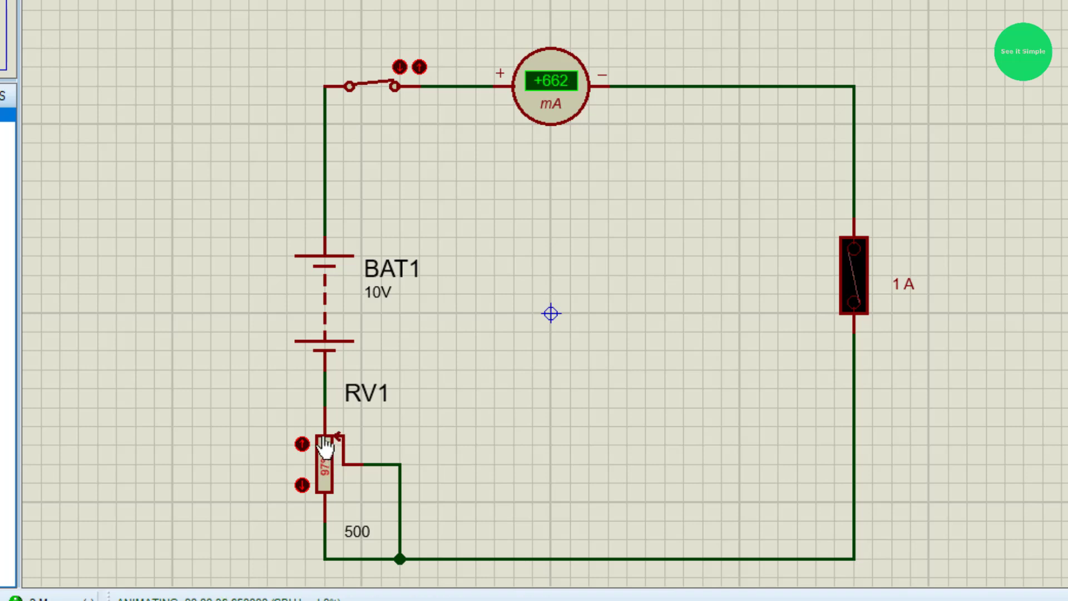
Lower RV1 to about a third (near 31.7 mA), then open the switch
click(301, 483)
click(302, 483)
click(301, 484)
click(301, 484)
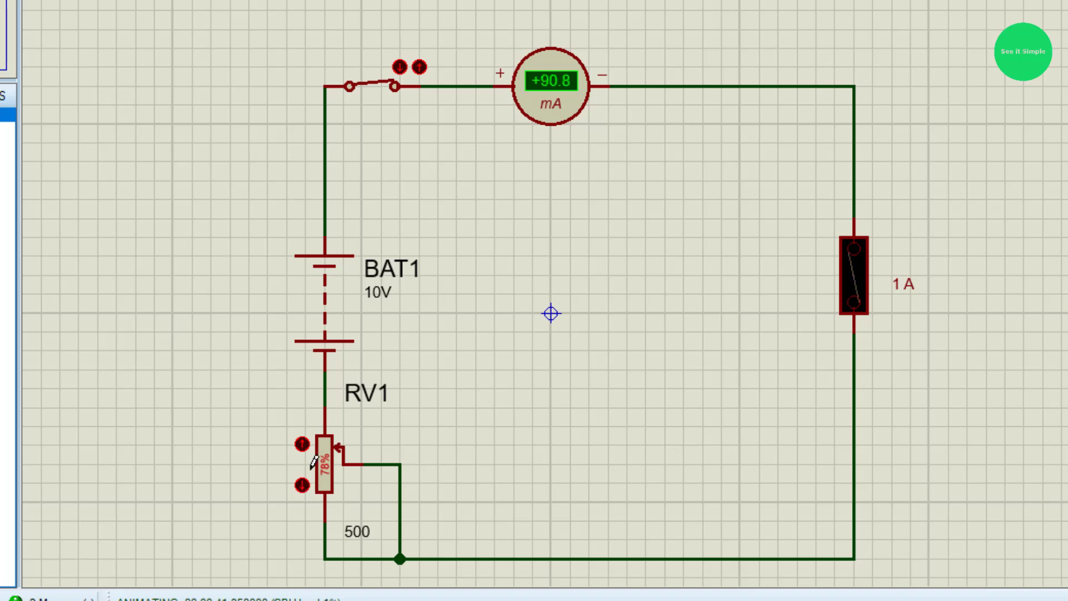
drag(327, 447, 327, 486)
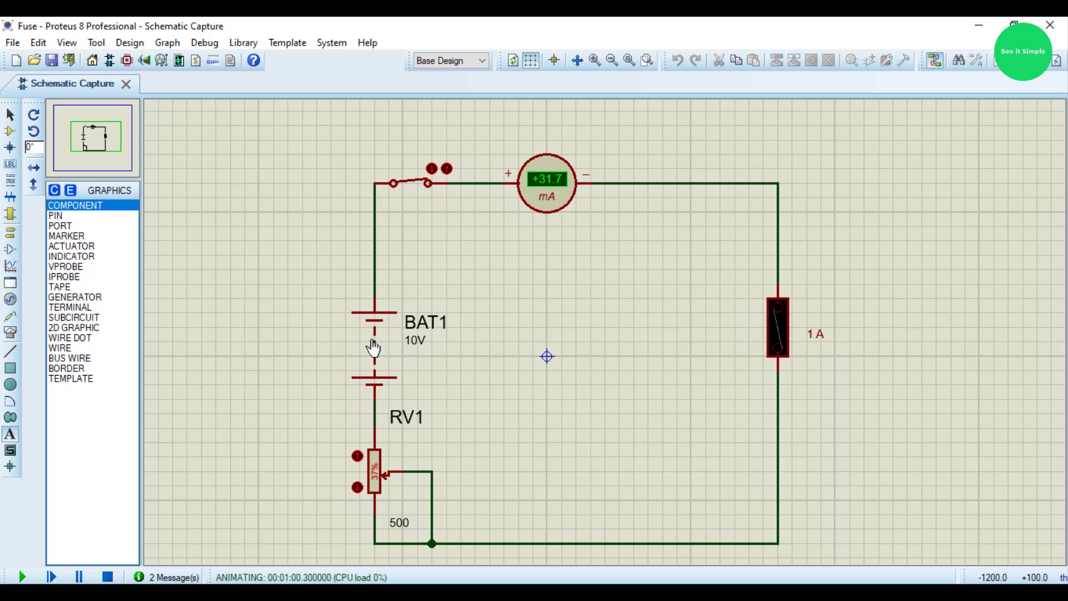
click(418, 186)
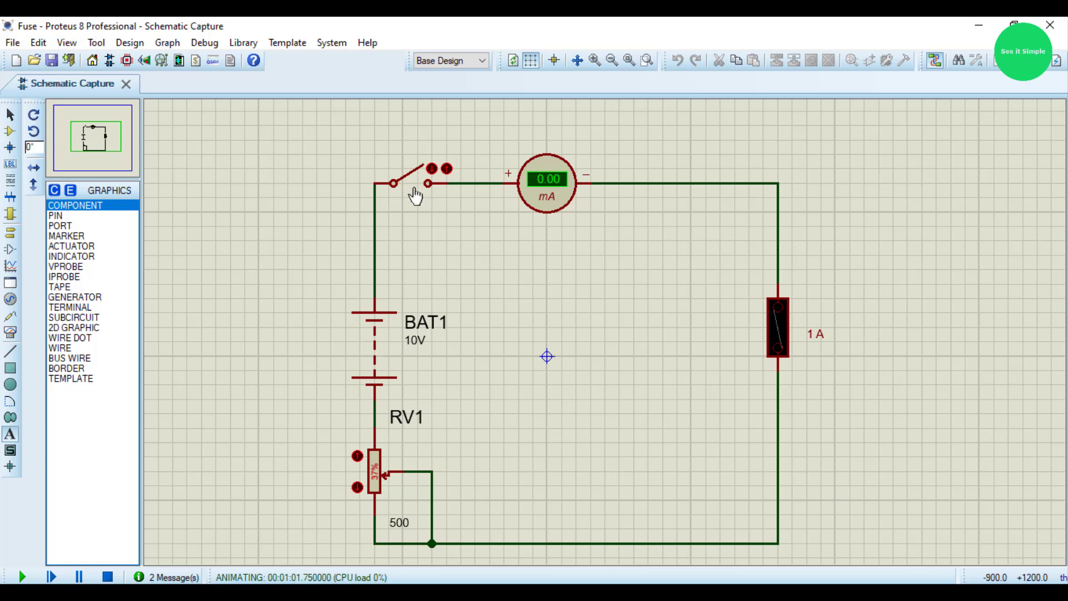
Stop the simulation and change the fuse's rated current from 1A to 100mA
click(110, 576)
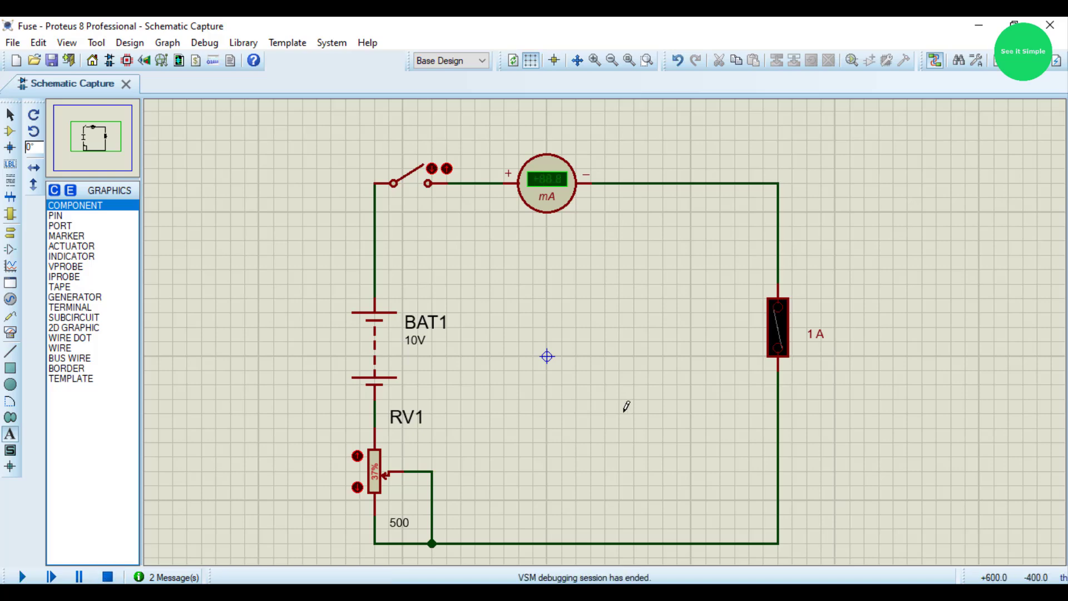
right_click(781, 317)
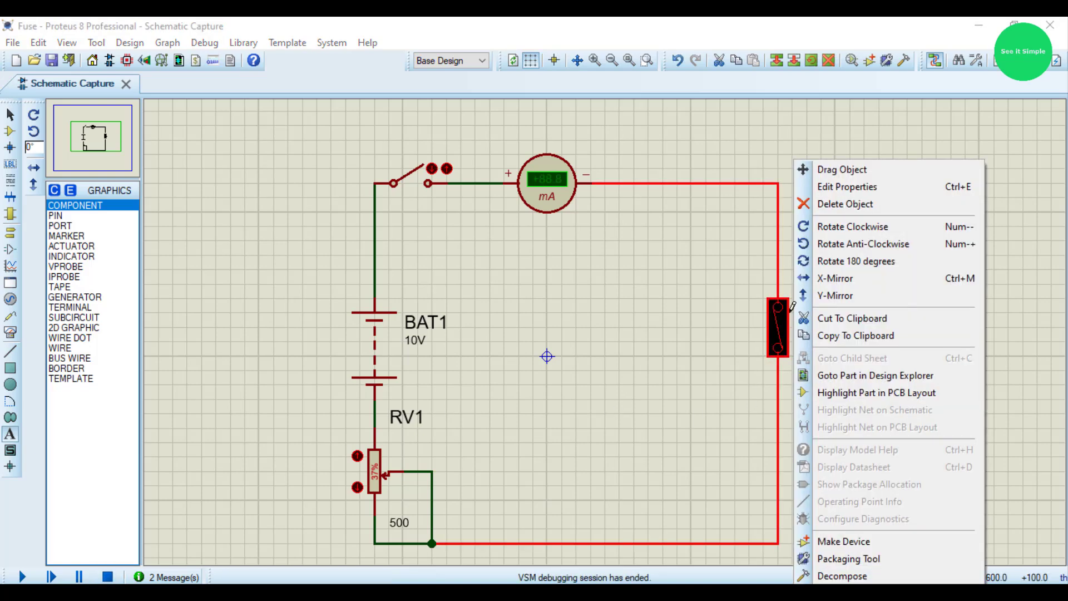
click(842, 186)
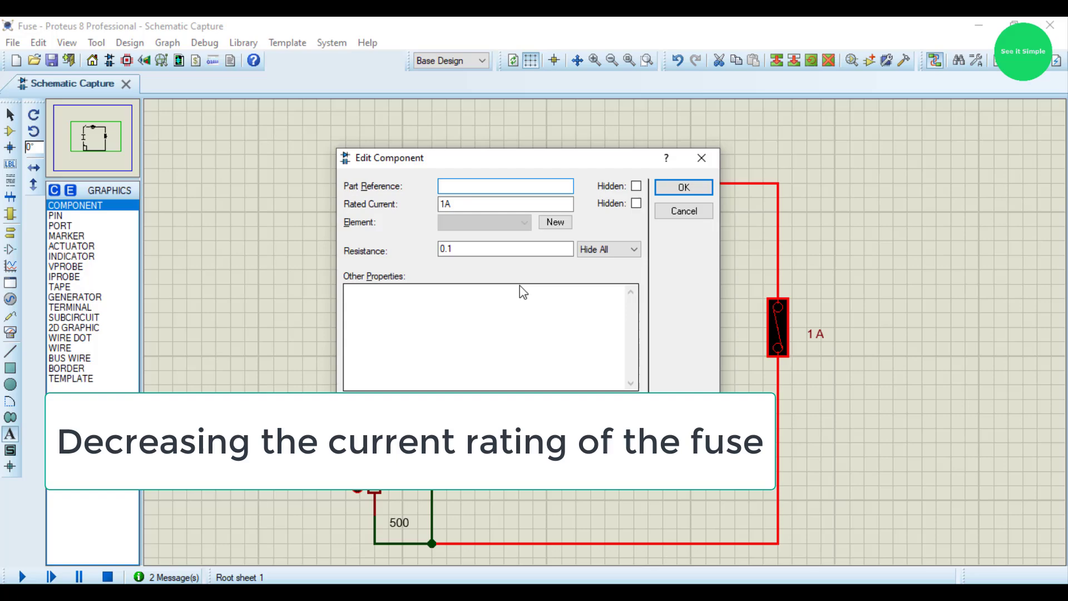
text(m)
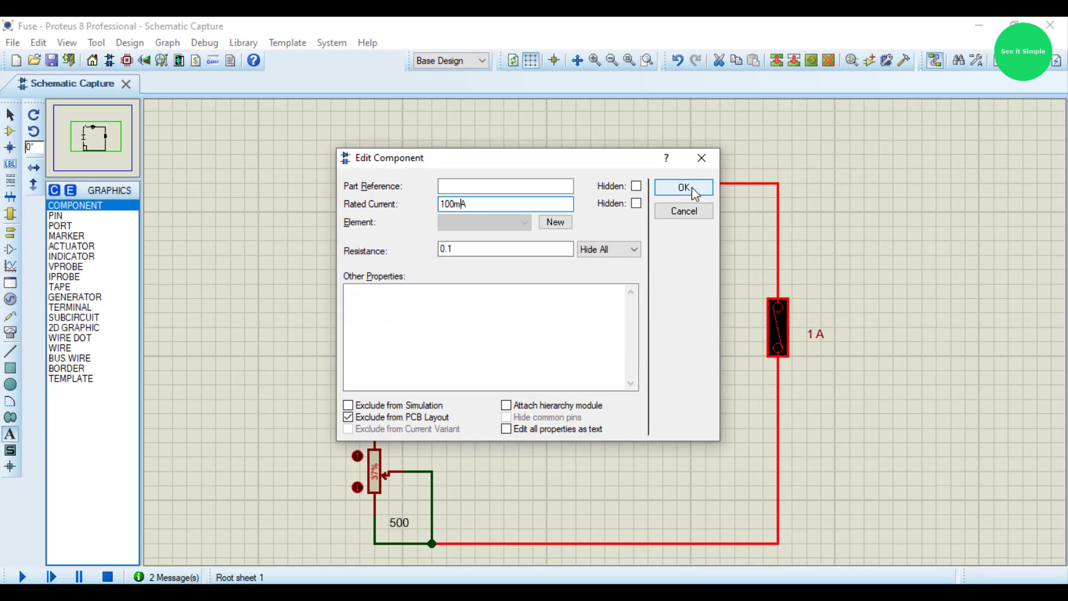
click(728, 183)
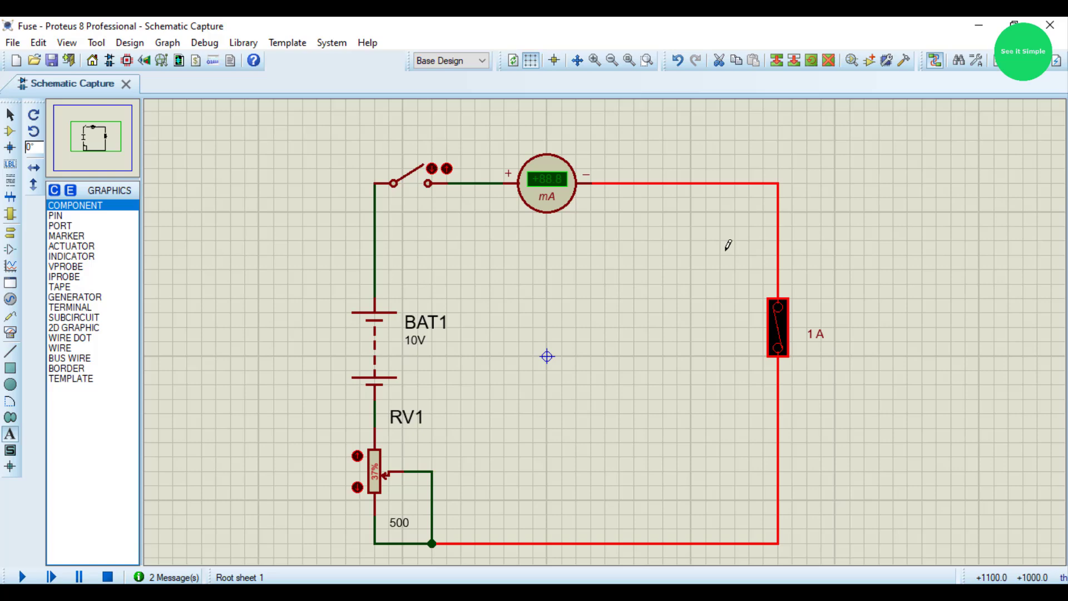
Try editing the '1 A' fuse label, dismissing the empty text dialog both times
click(815, 334)
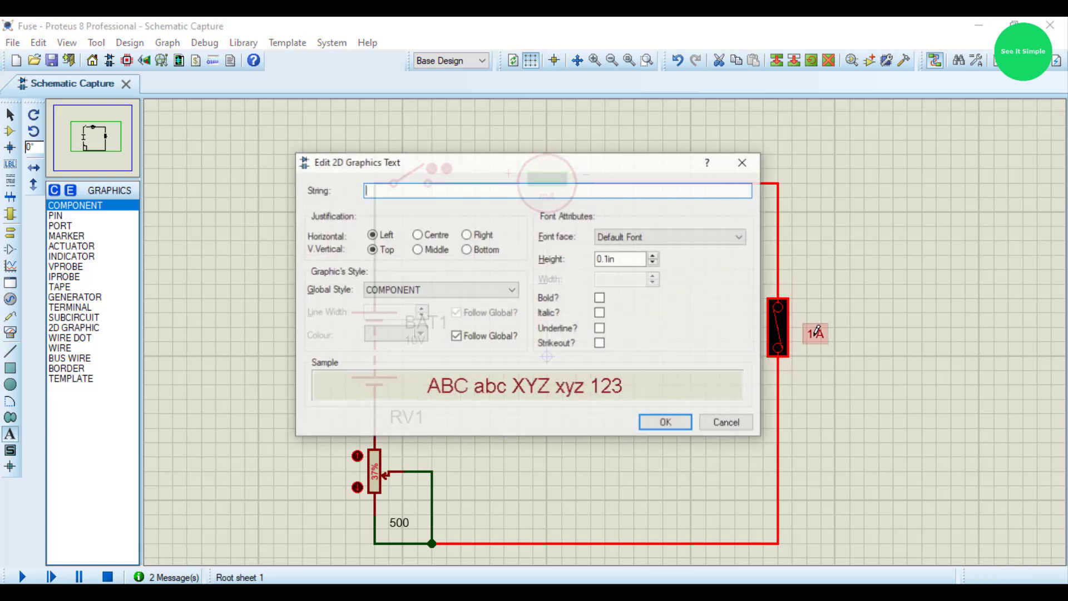
click(744, 161)
click(820, 329)
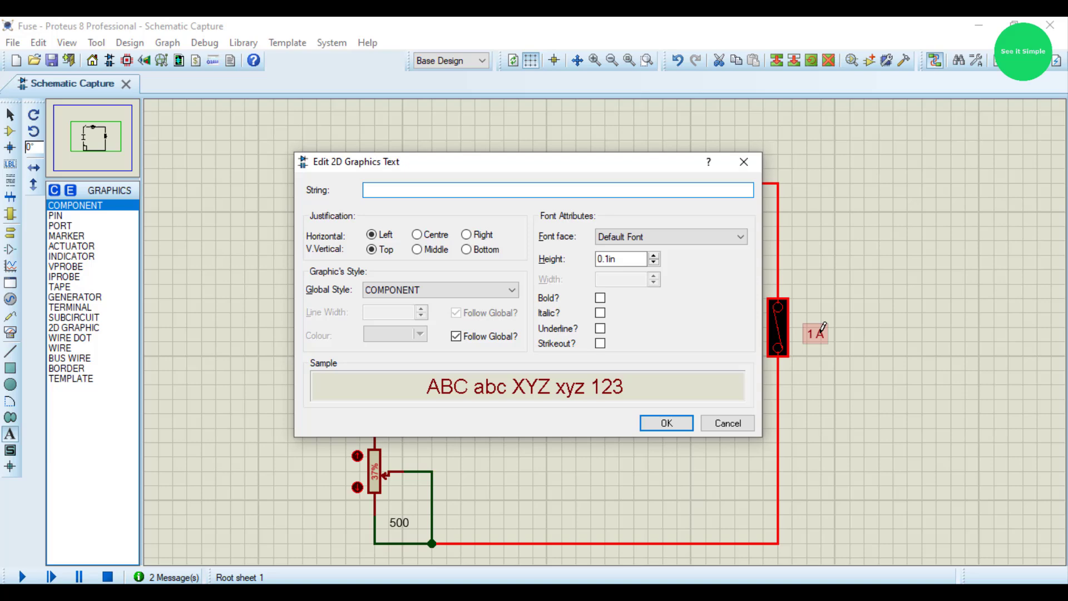
click(743, 162)
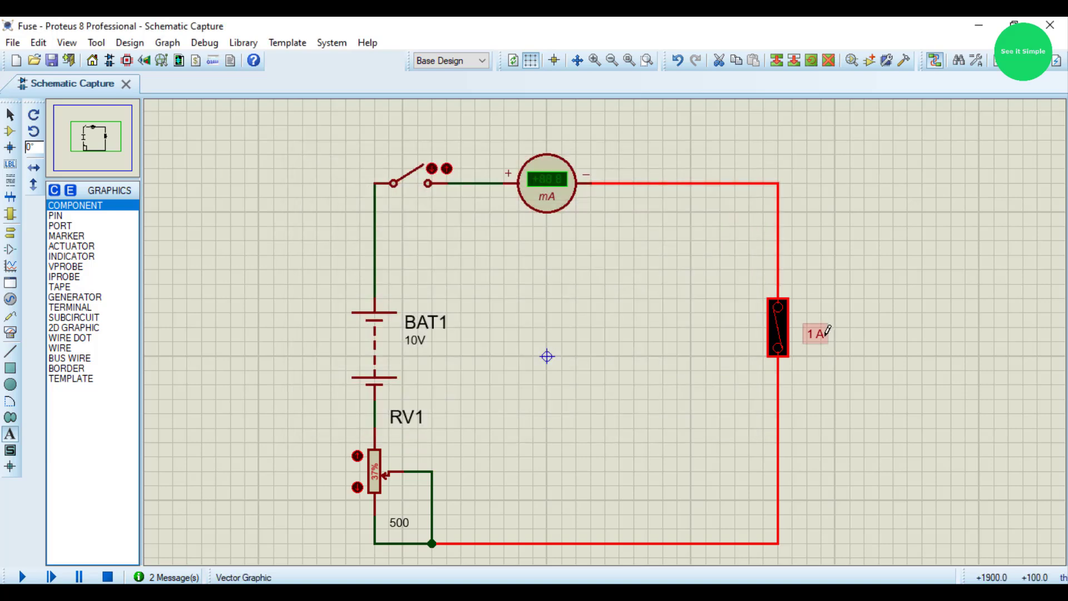
Change the fuse's '1 A' text label to read 100mA, then cancel the stray new-text dialog
right_click(839, 334)
click(890, 356)
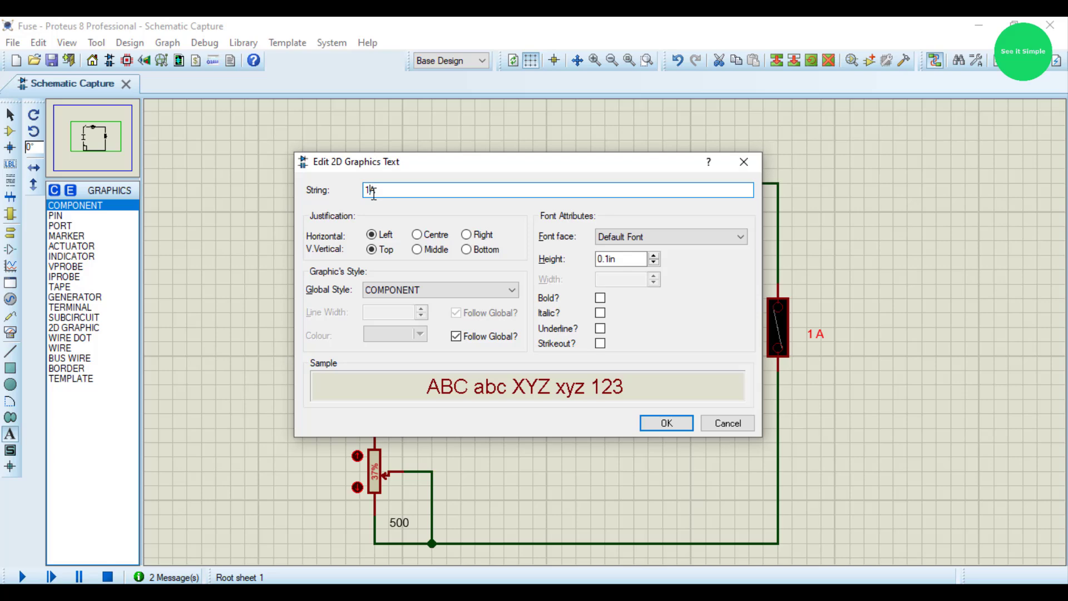
text(100mA)
click(648, 422)
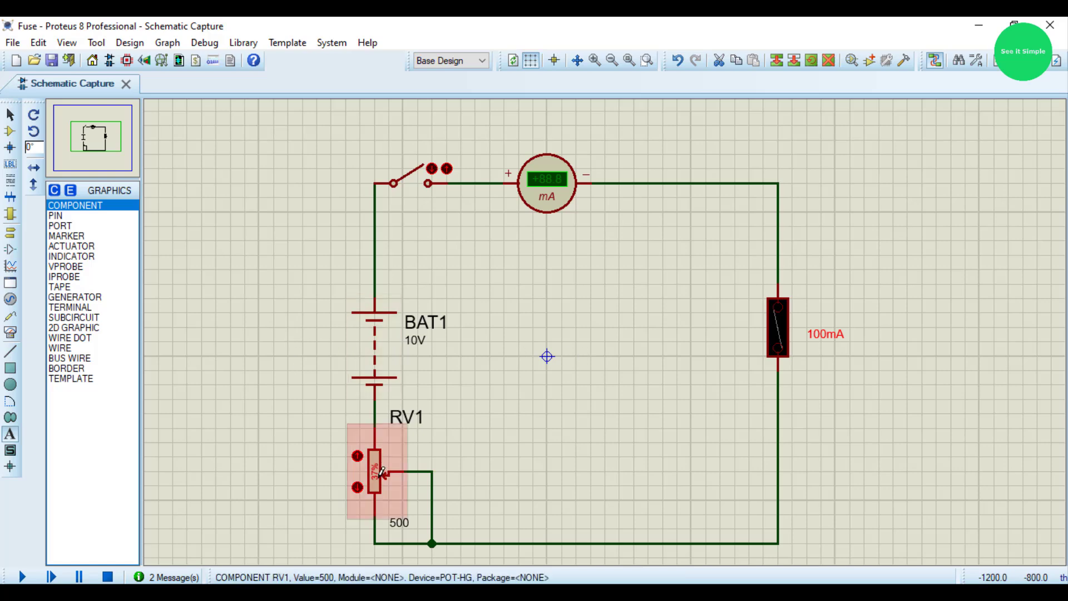
click(382, 487)
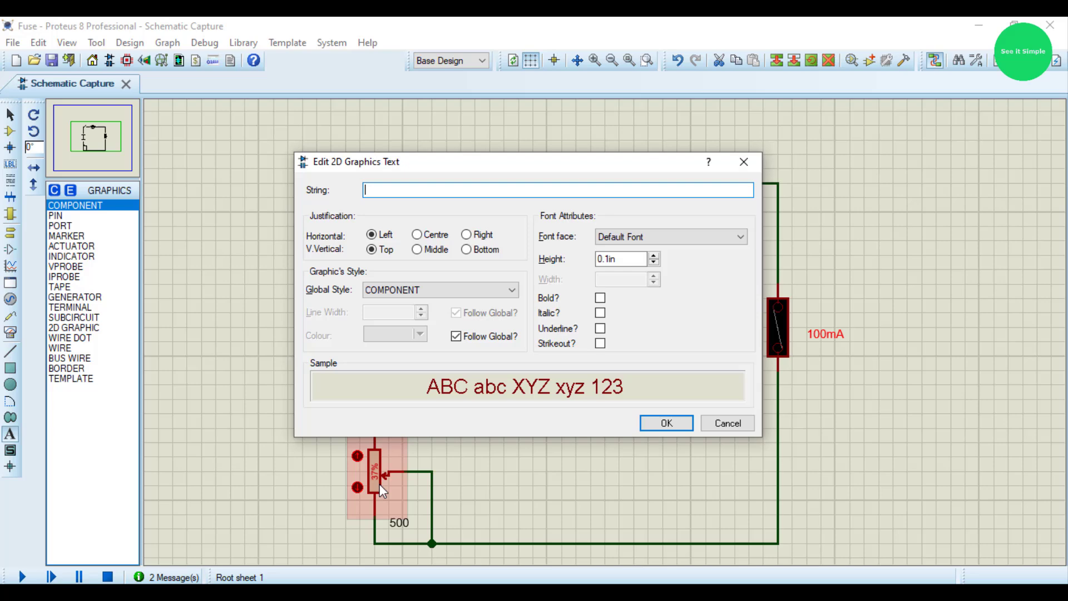
click(723, 423)
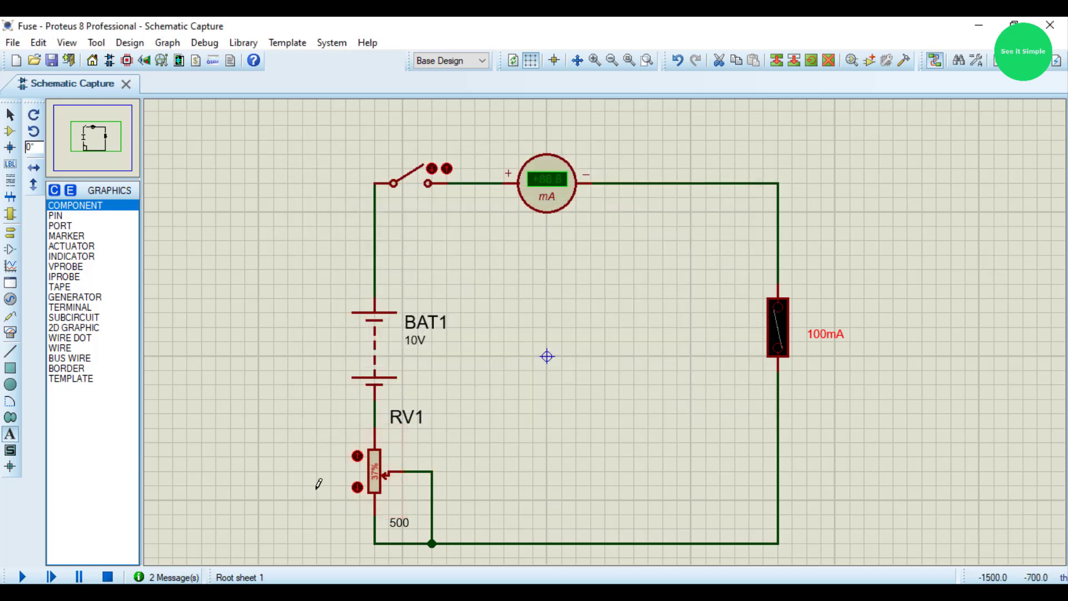
Start the simulation, close the switch, and step RV1 up toward 50%
click(22, 577)
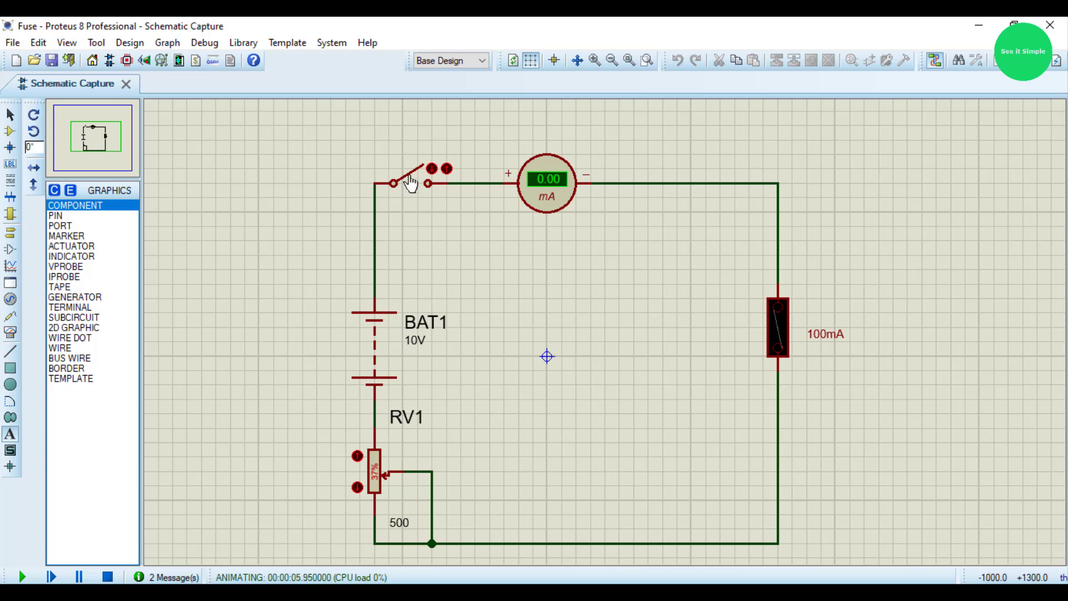
click(411, 184)
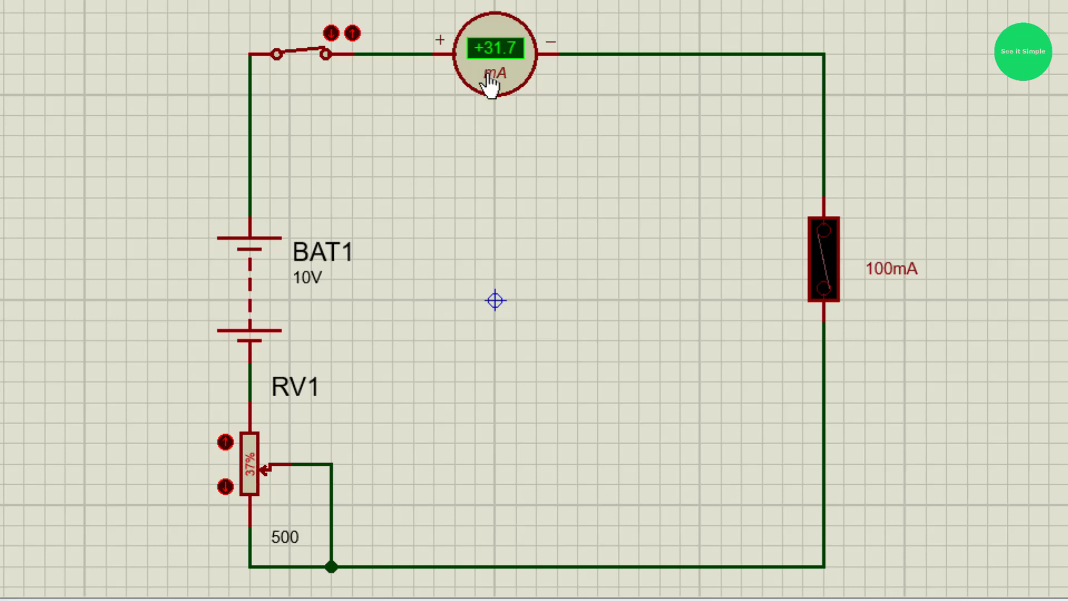
click(225, 442)
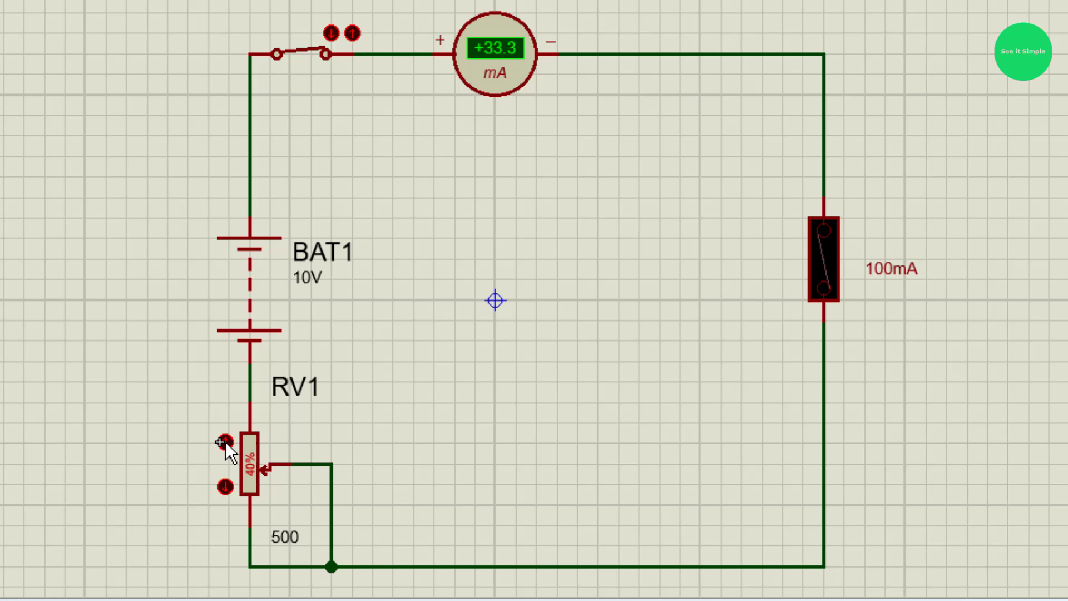
click(225, 442)
click(225, 442)
click(225, 442)
click(224, 442)
Keep raising RV1 toward 60%, bringing the current to about 50 mA
click(224, 442)
click(225, 442)
click(225, 442)
click(226, 442)
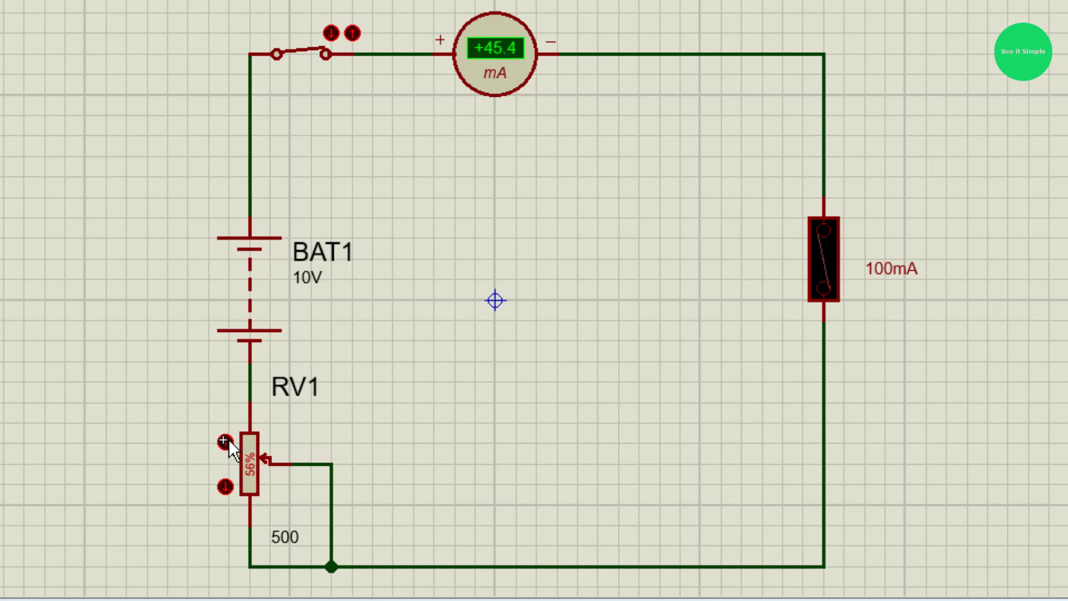
click(225, 443)
click(225, 442)
click(225, 442)
Push RV1 higher, toward 80%, until the current exceeds the rating and the 100mA fuse blows
click(225, 442)
click(225, 442)
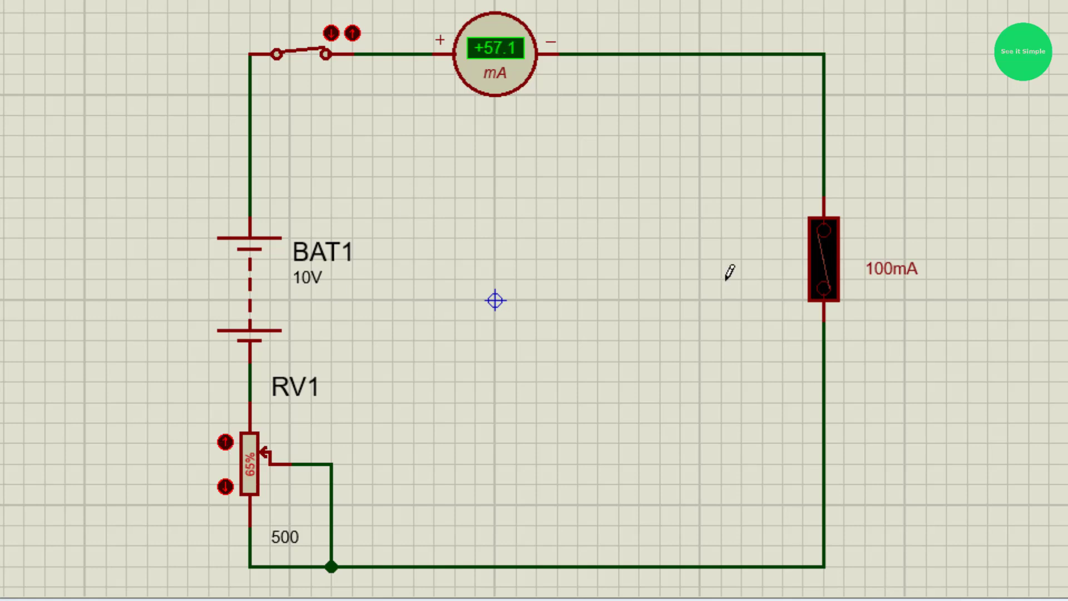
click(224, 443)
click(224, 442)
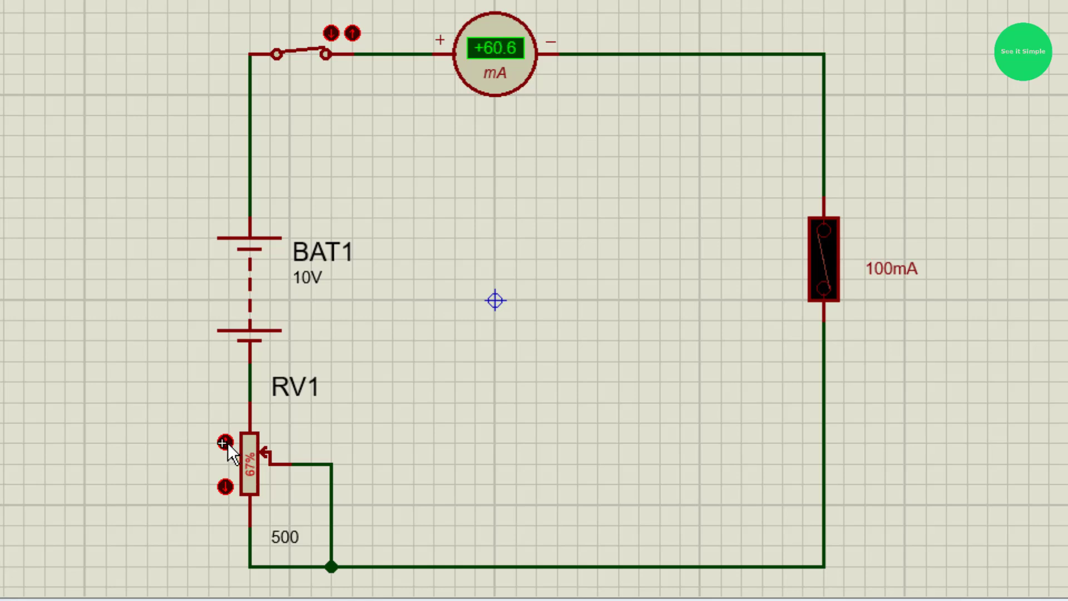
click(223, 442)
click(223, 443)
click(220, 443)
click(221, 443)
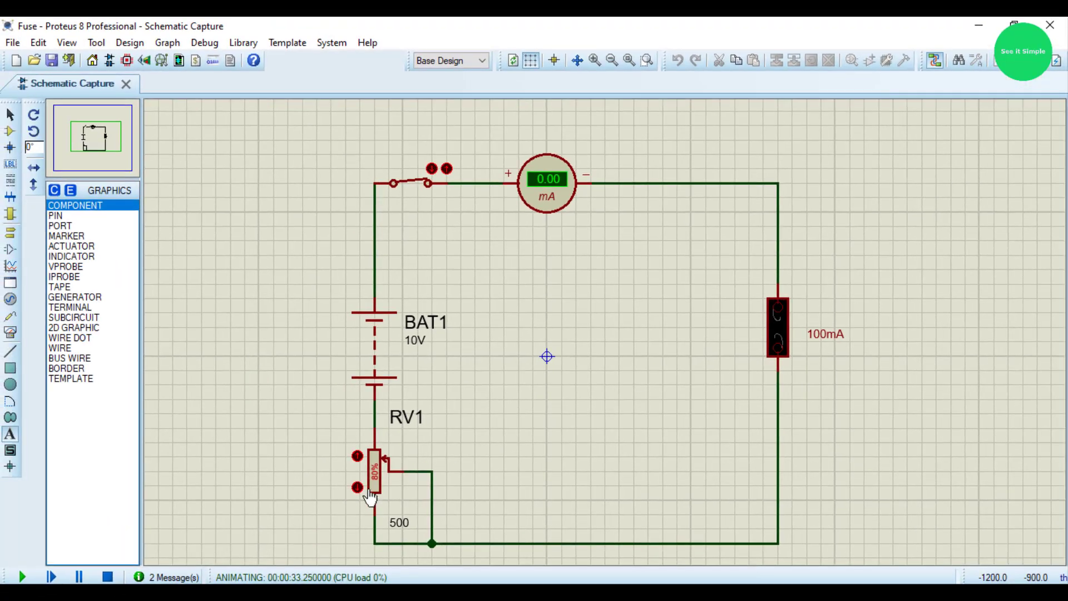
Open the switch, restart the simulation, step RV1 down twice, then close the switch to blow the fuse again
click(422, 186)
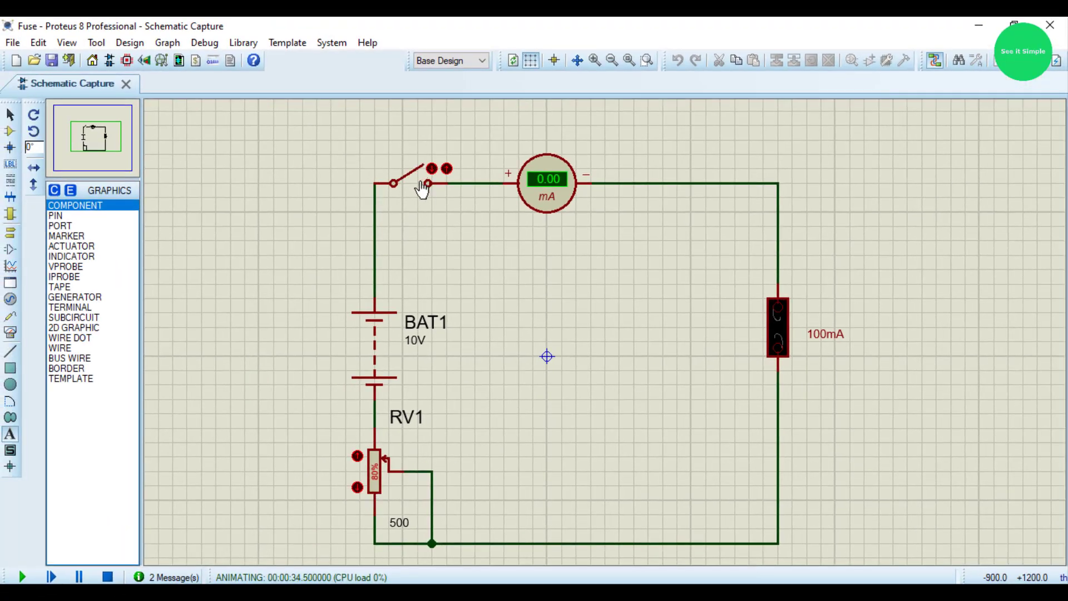
click(107, 577)
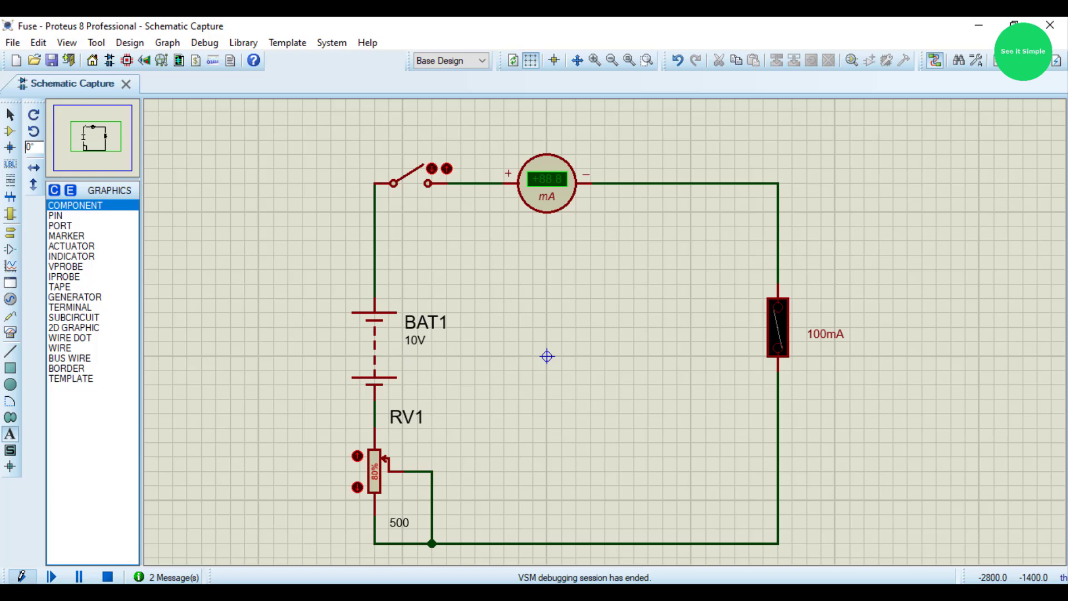
click(21, 576)
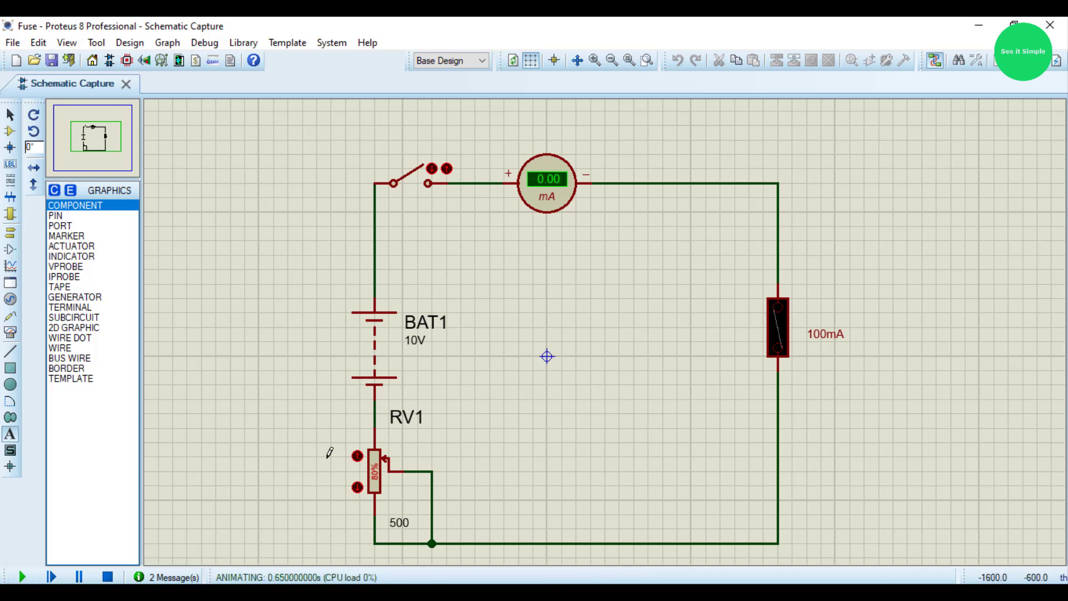
click(357, 488)
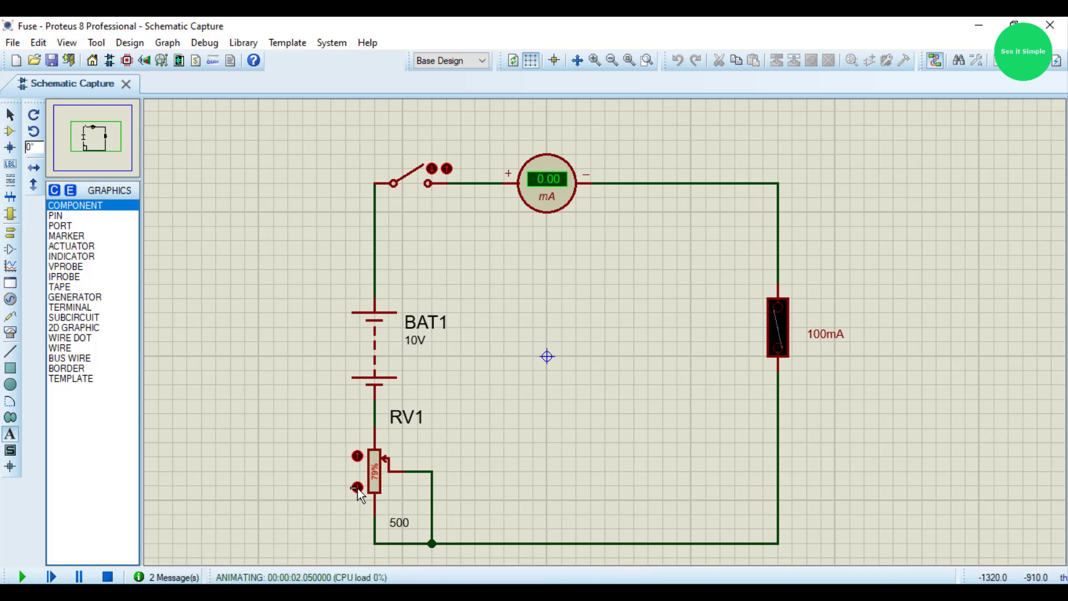
click(357, 488)
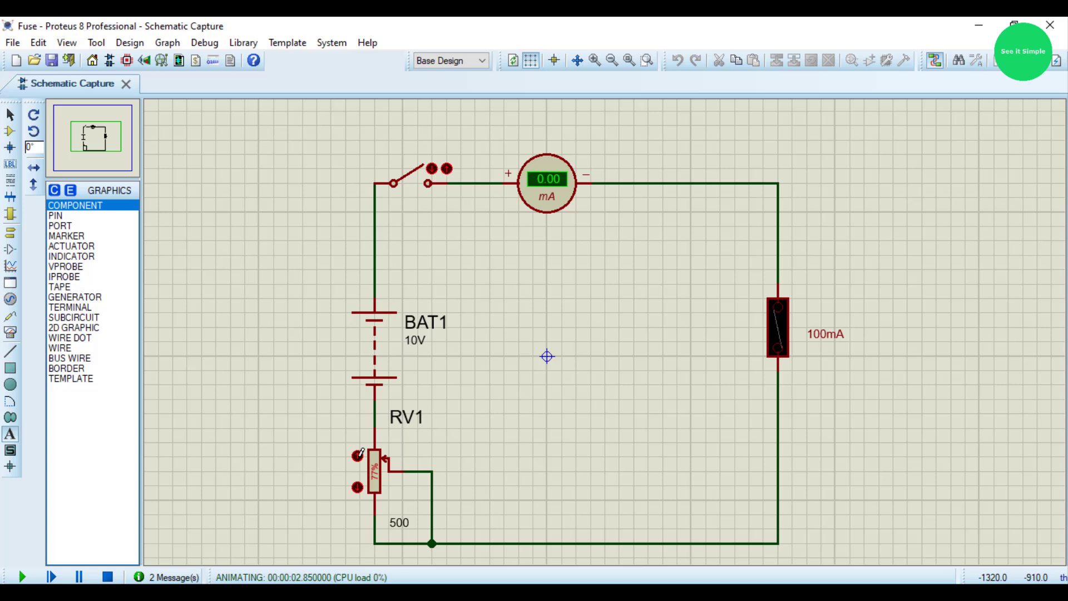
click(426, 187)
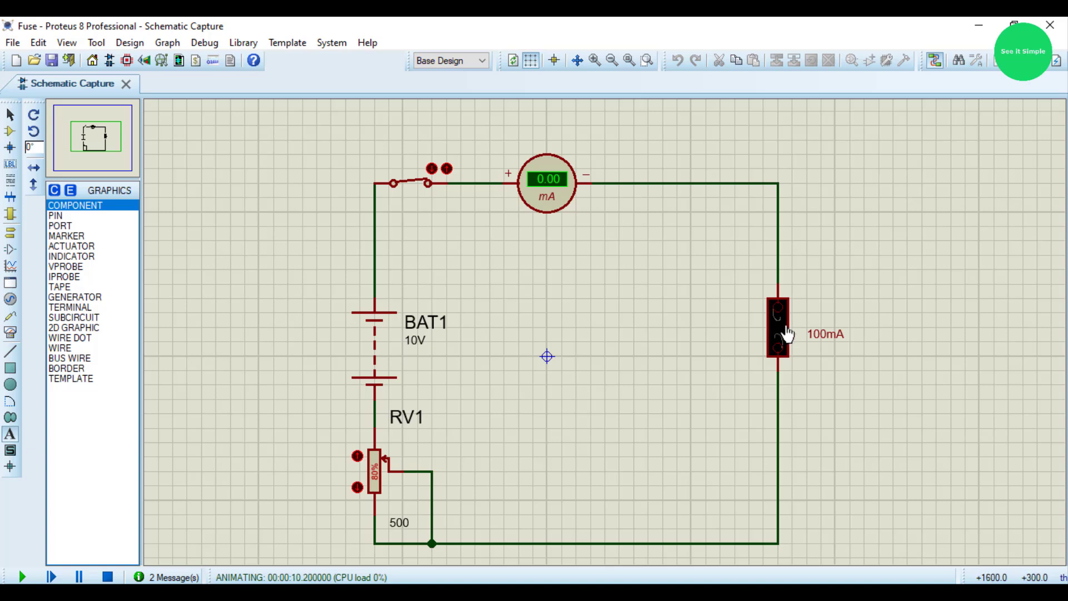
Restart the simulation and raise RV1 to 80% so the 100mA fuse blows
click(108, 576)
click(22, 576)
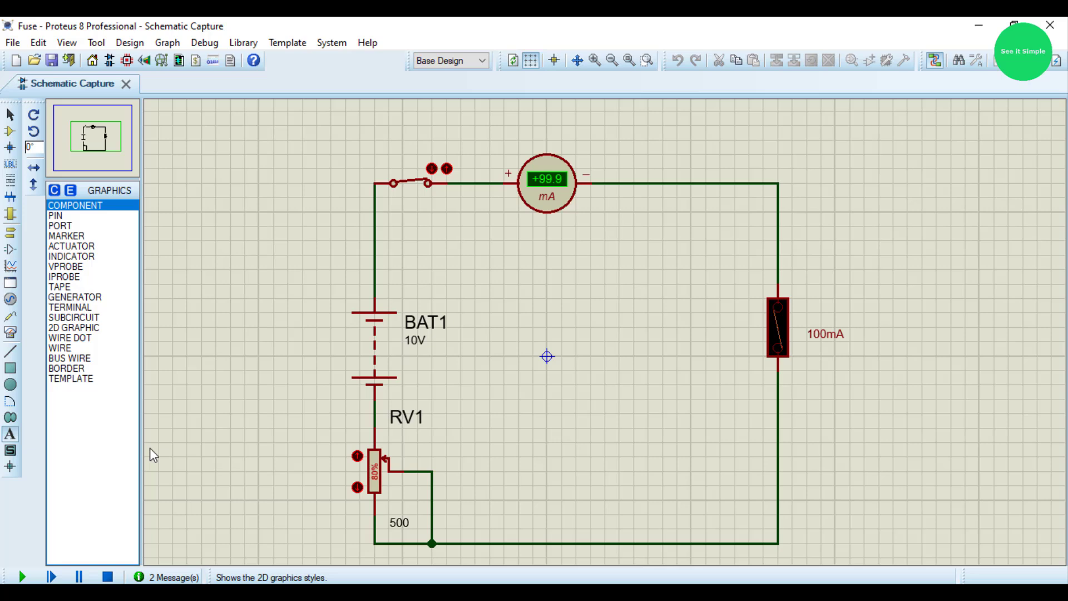
click(357, 488)
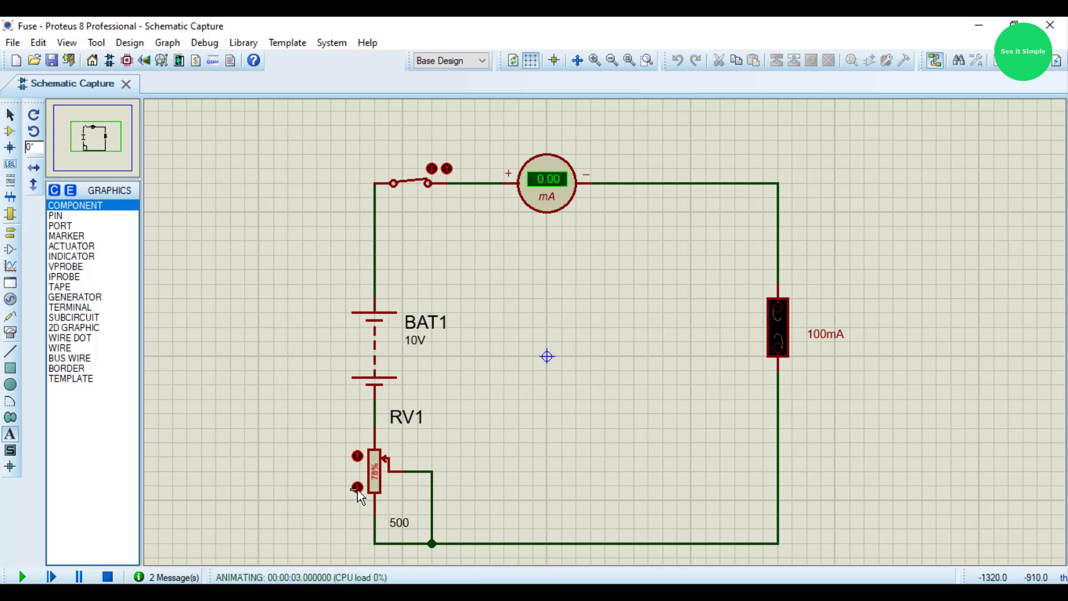
click(107, 576)
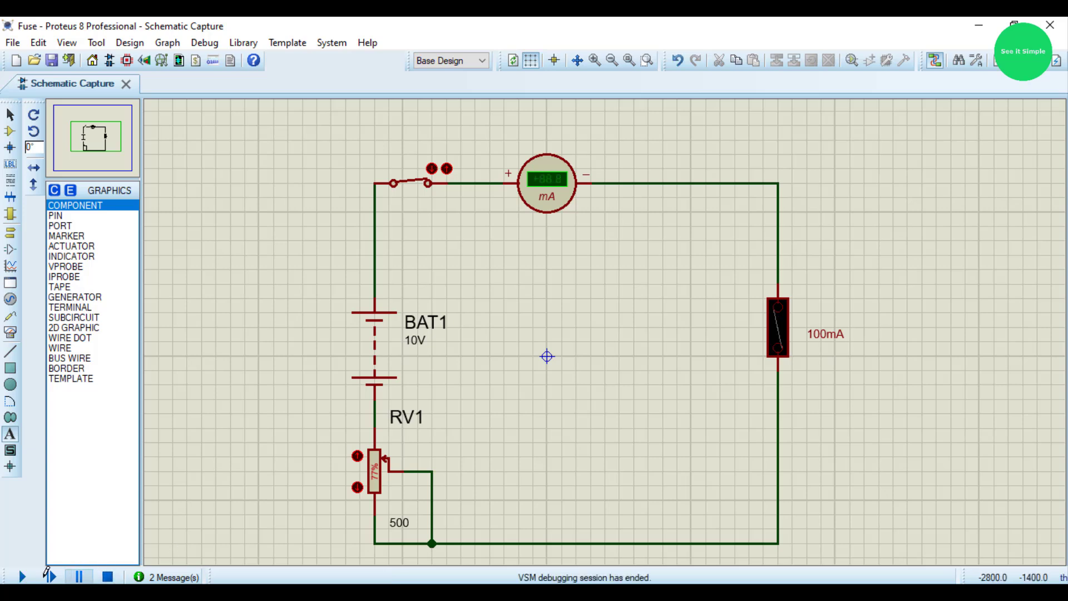
click(26, 574)
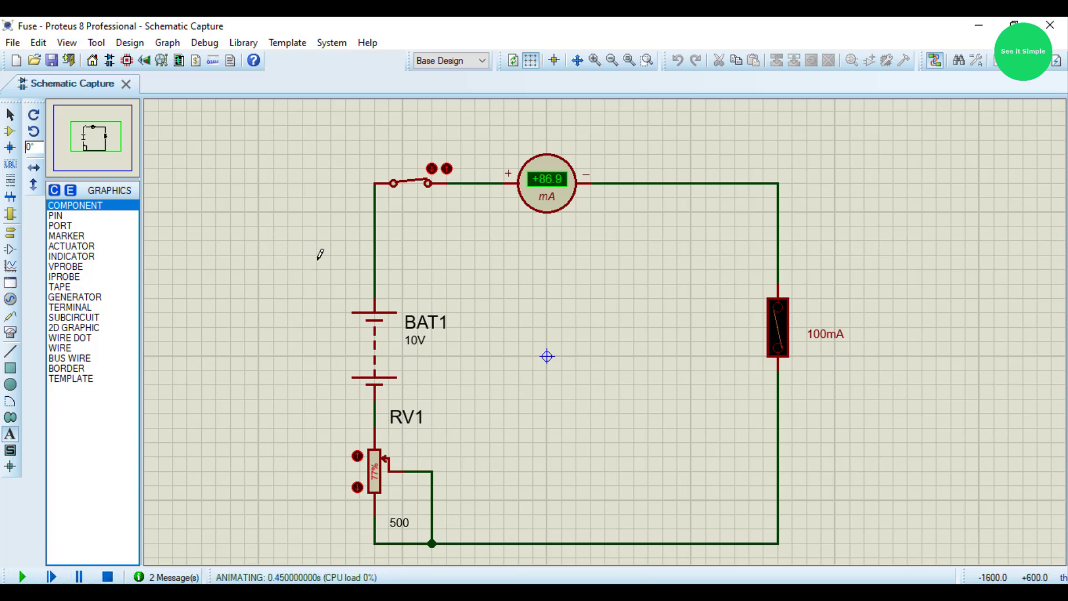
click(357, 456)
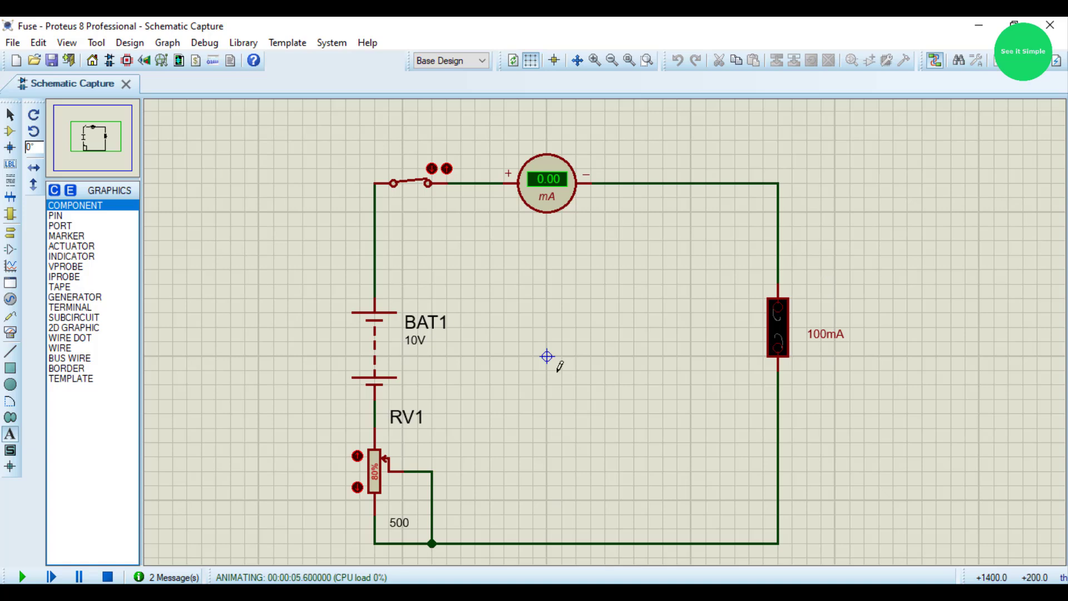
Stop the simulation and check the blown fuse's options, cancelling a stray text editor
click(107, 576)
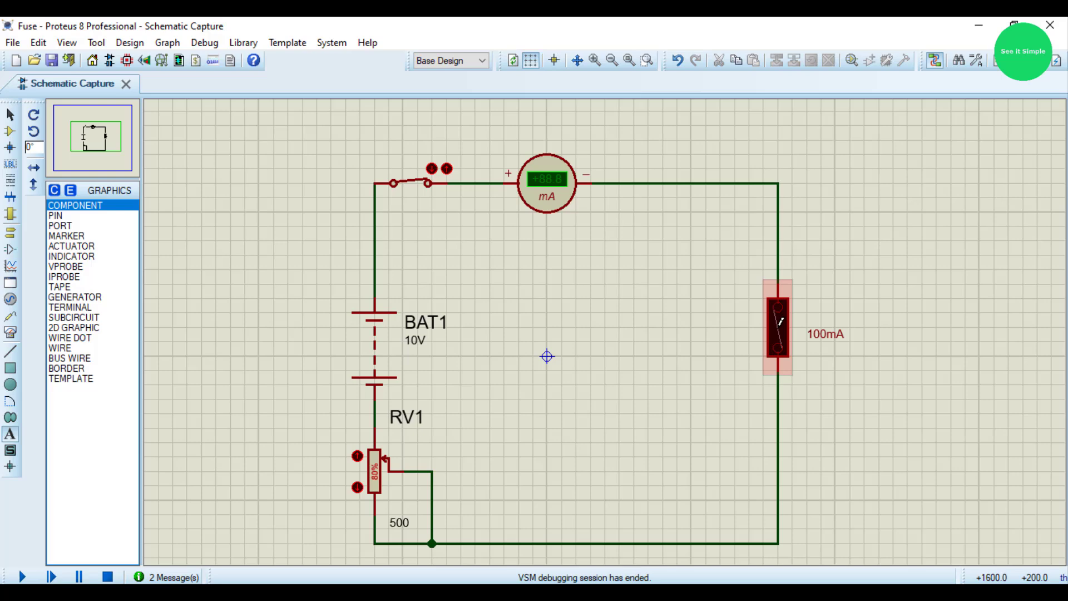
right_click(774, 318)
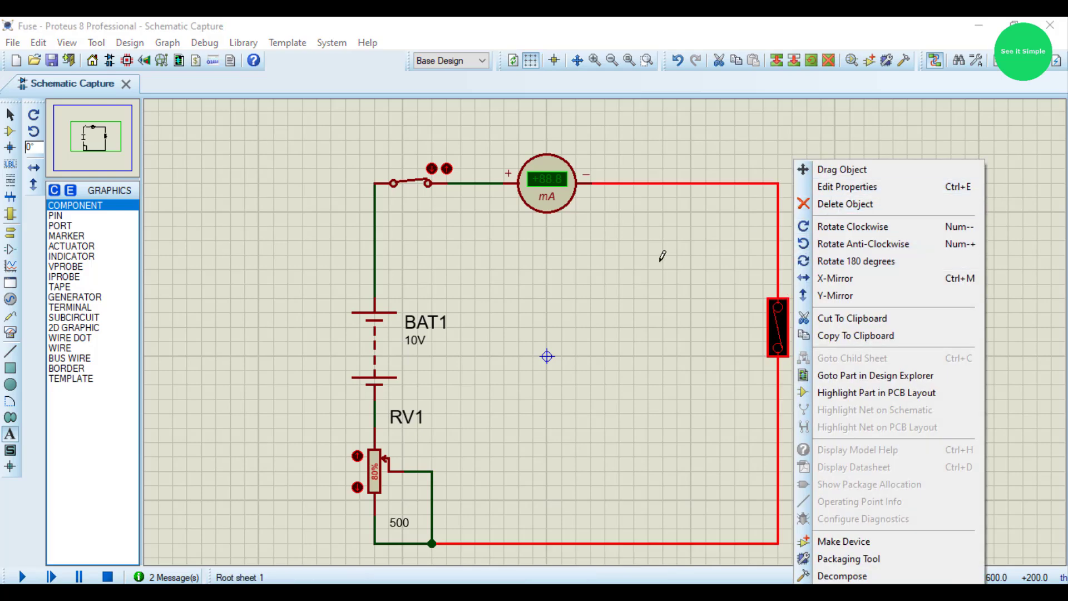
click(618, 276)
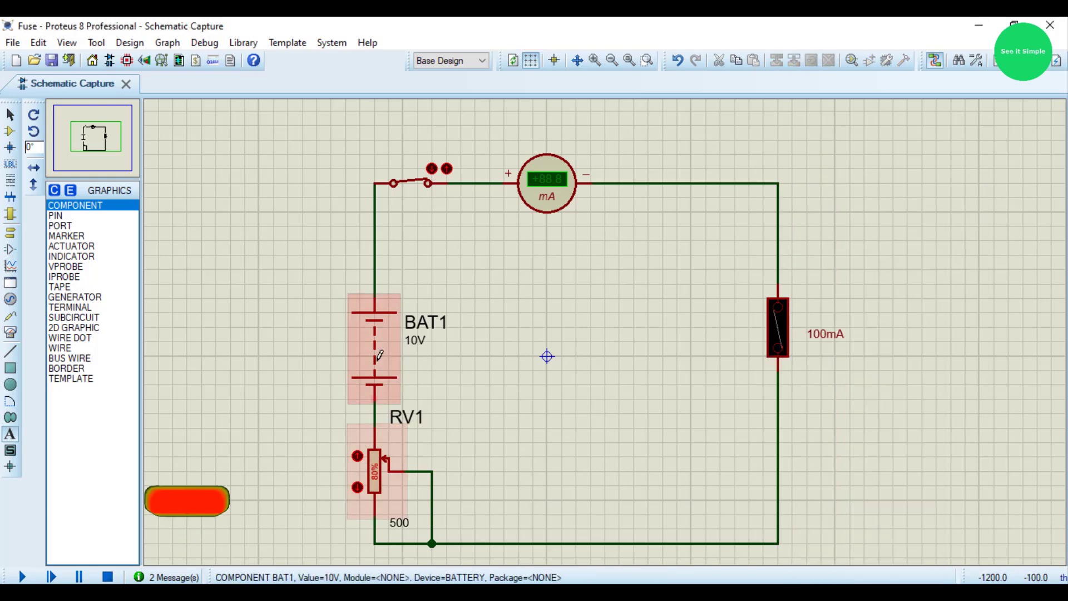
click(362, 497)
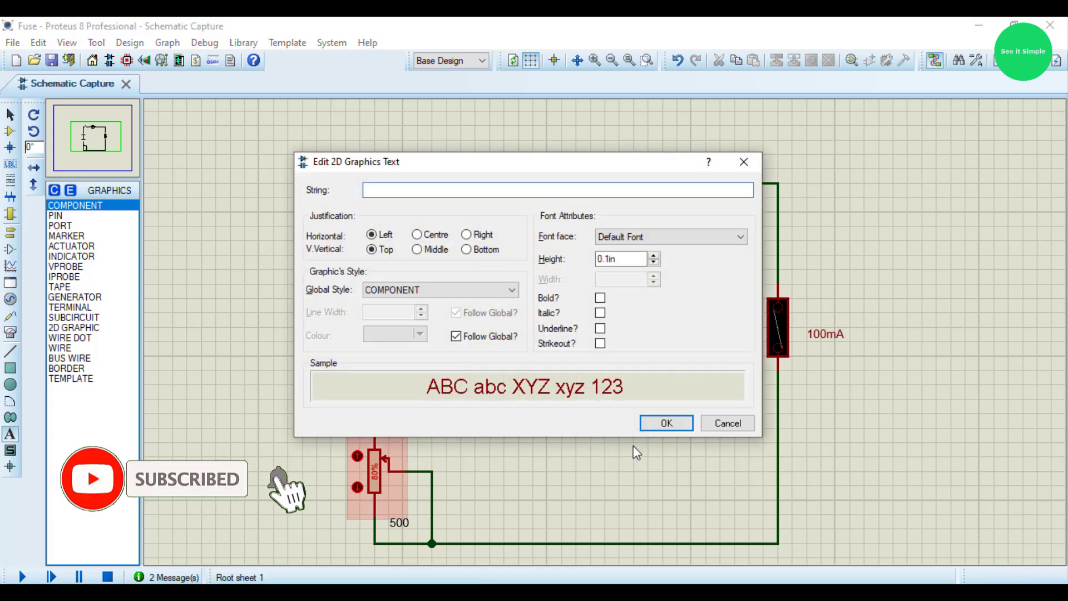
click(725, 421)
Rerun the simulation, lower RV1 to 62%, and stop it
click(22, 576)
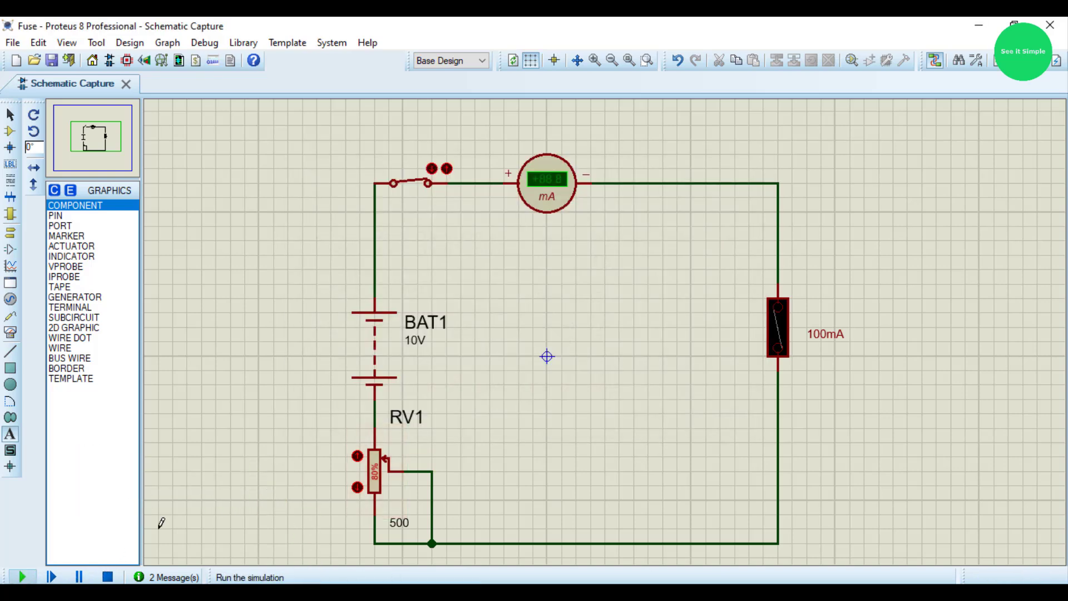
click(359, 489)
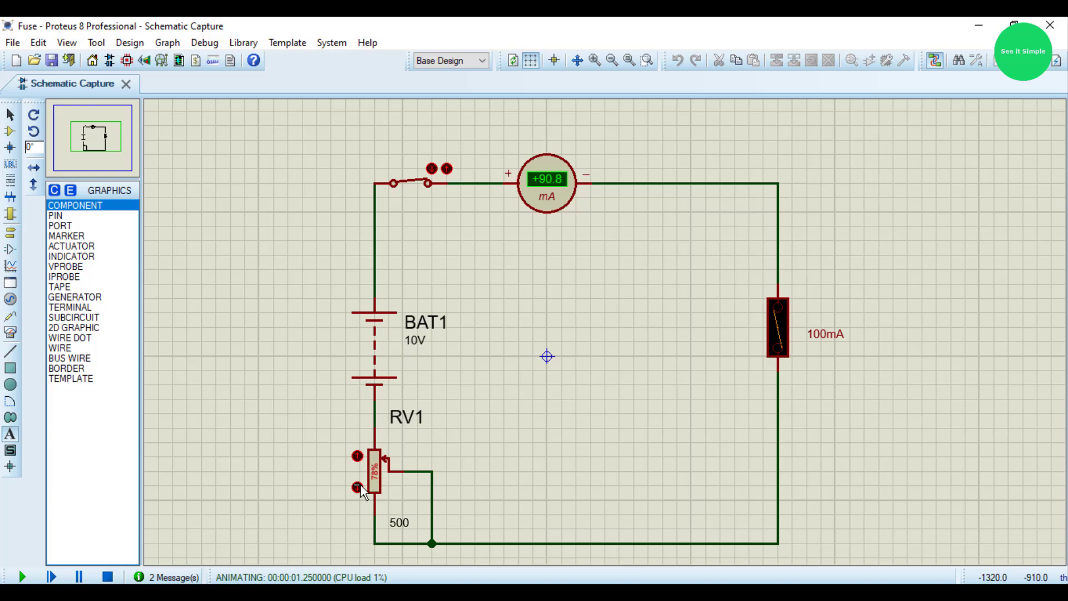
click(359, 489)
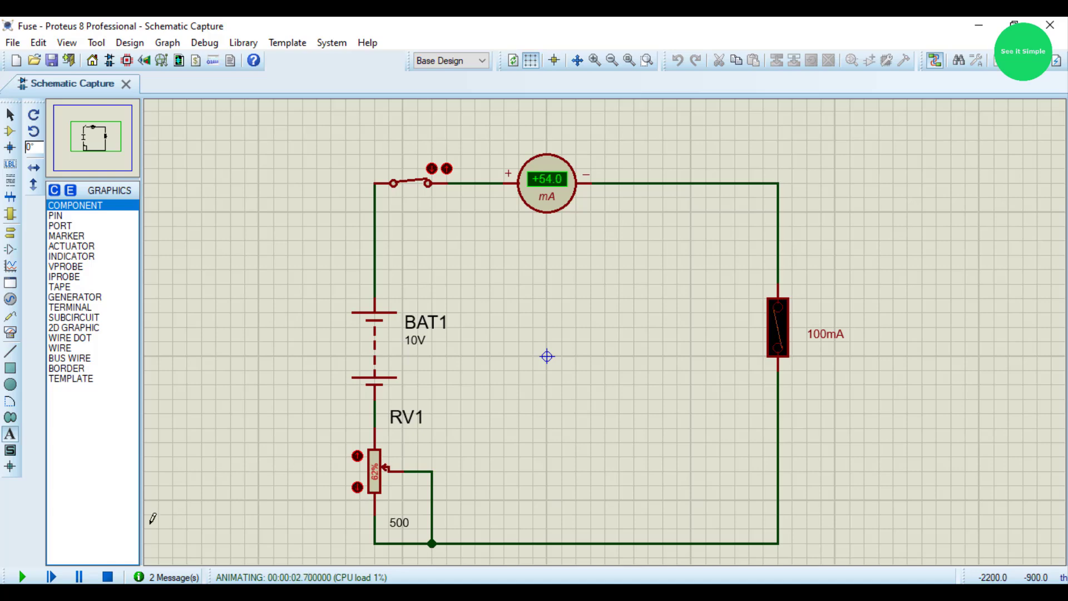
click(97, 135)
click(107, 577)
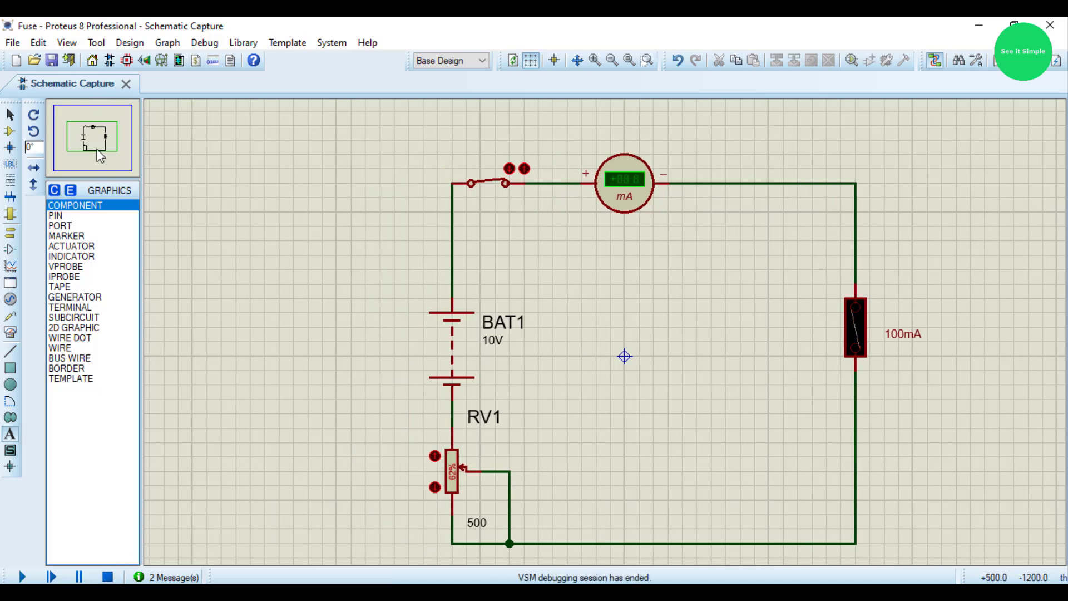
Edit BAT1's properties, replacing 10 with 20 in the Voltage field for 20V
drag(97, 135, 96, 138)
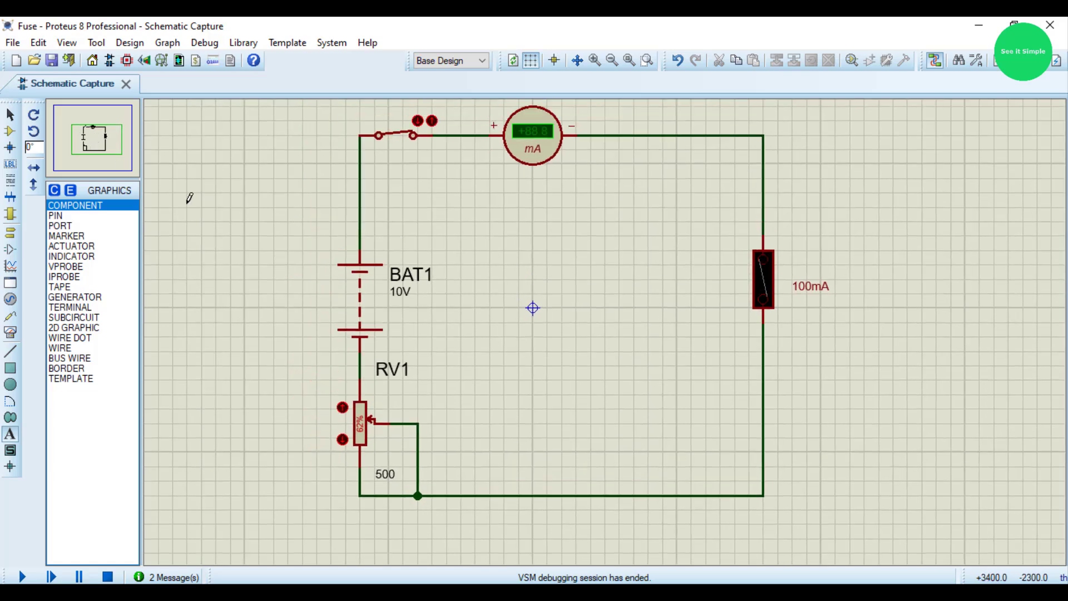
right_click(359, 285)
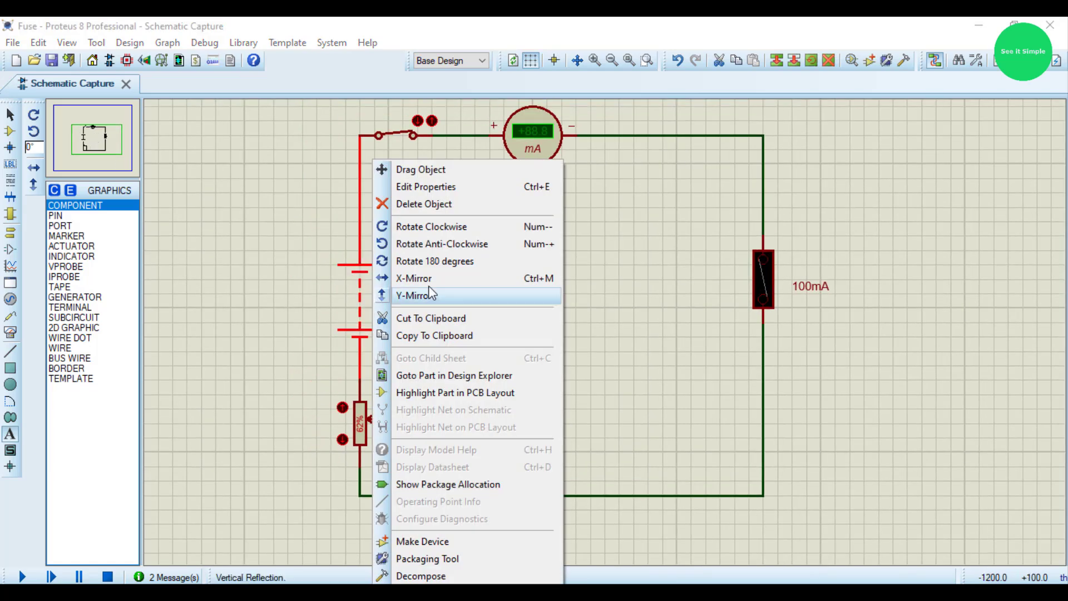
click(460, 189)
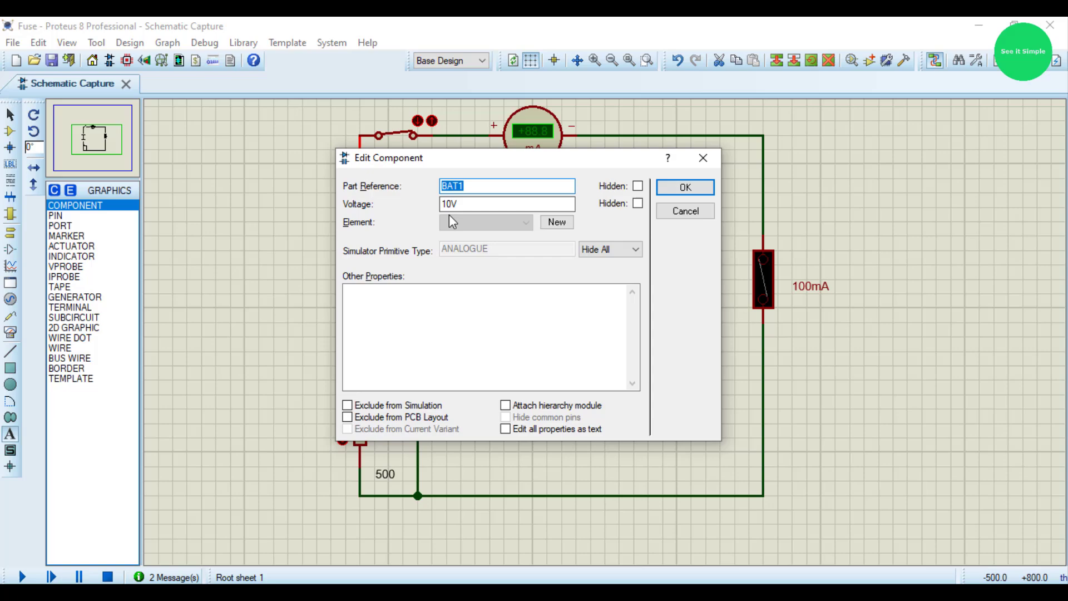
click(452, 205)
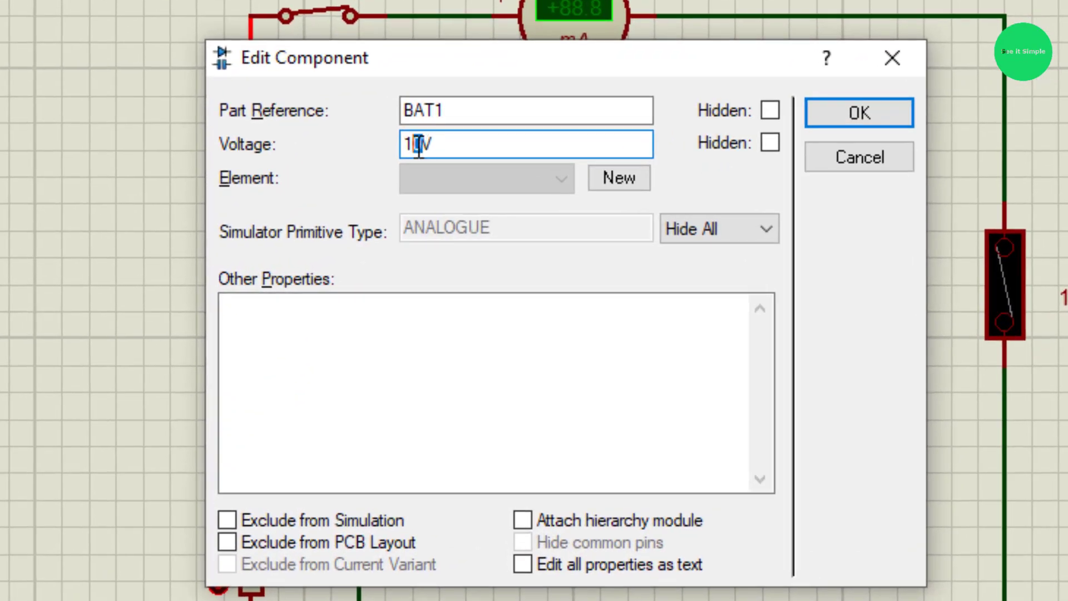
drag(418, 146, 408, 150)
text(20)
click(810, 113)
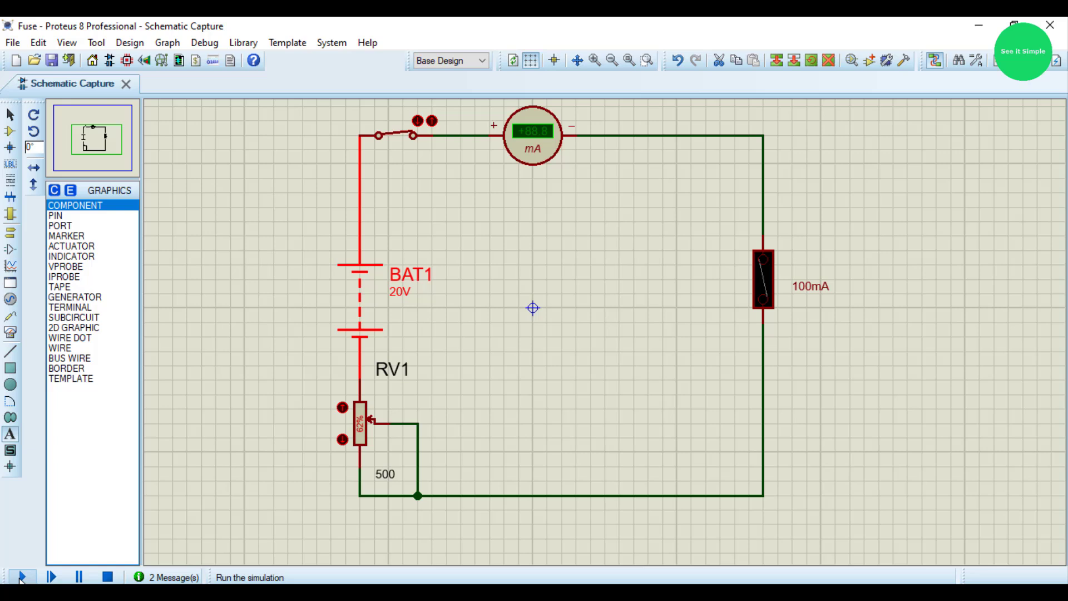
Run the 20V circuit, reset it, turn RV1 down to 20%, and close the switch
click(20, 578)
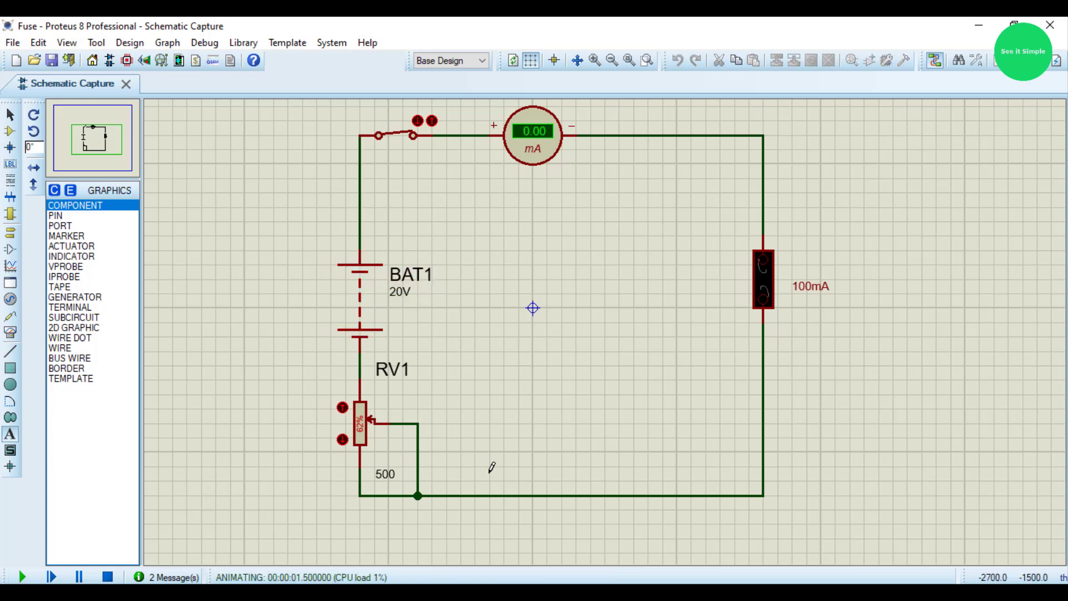
click(410, 141)
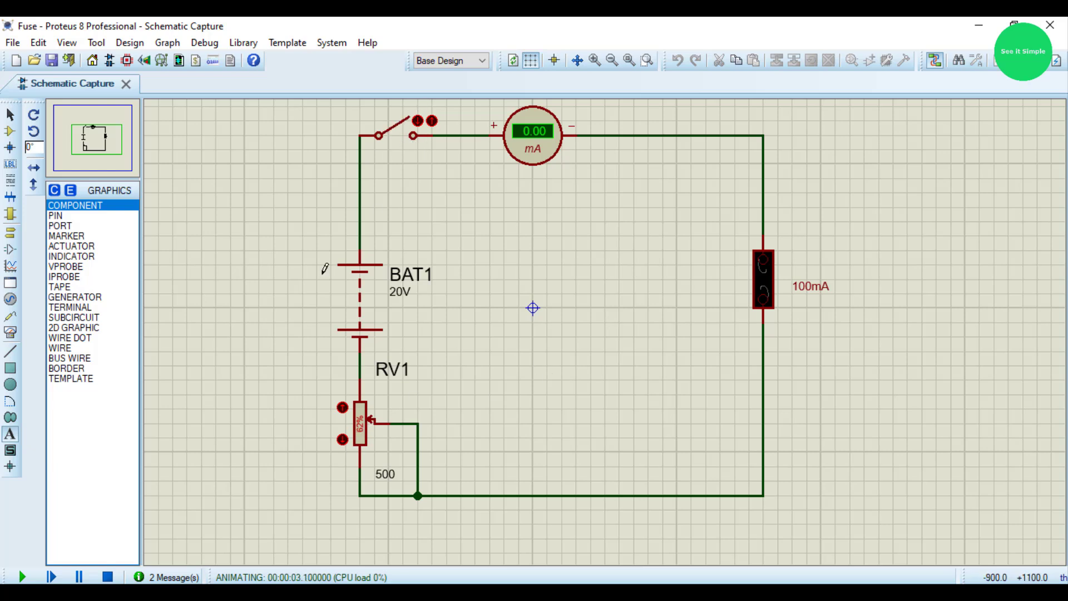
click(108, 577)
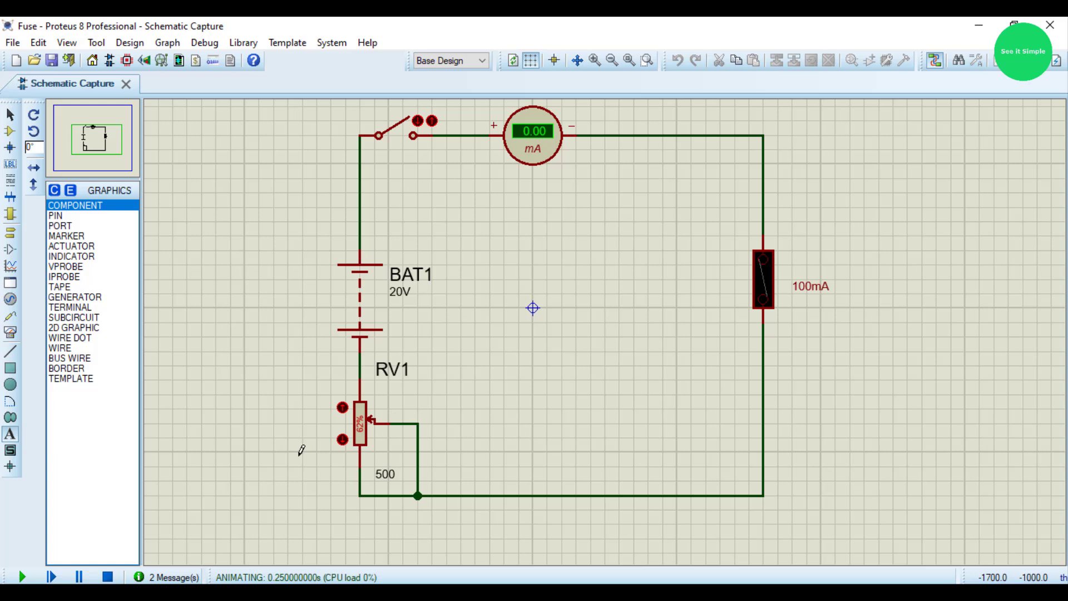
click(363, 433)
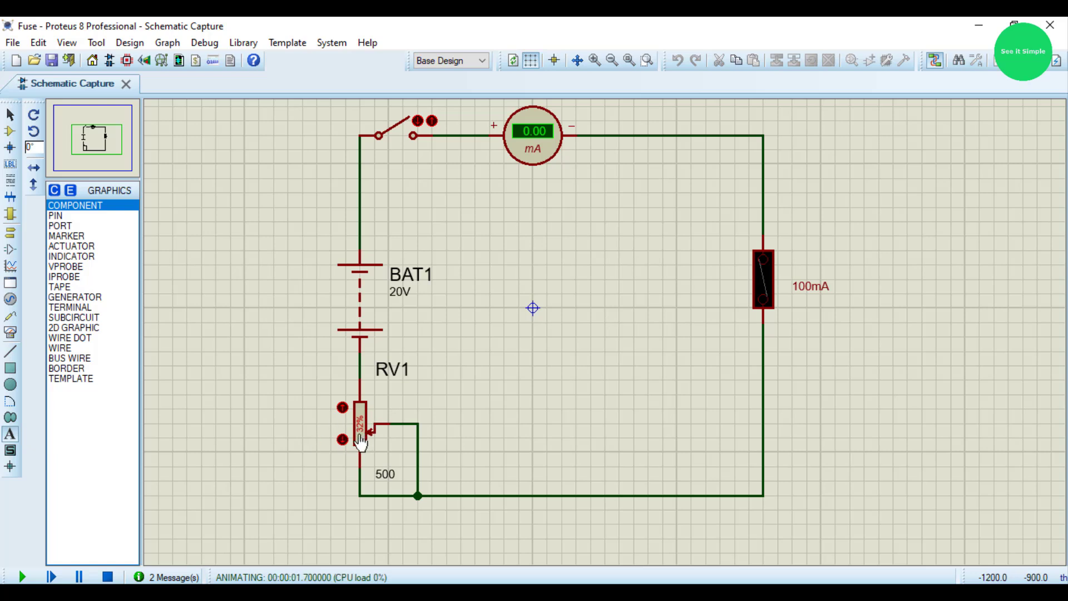
click(364, 440)
click(399, 136)
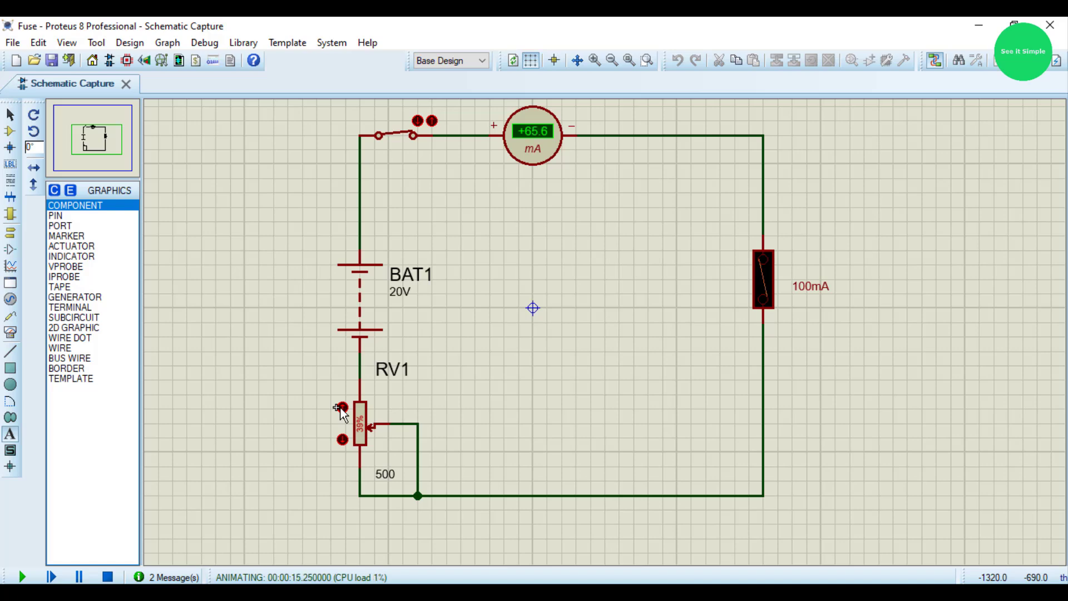
Step RV1 up from 40% to 60%, pushing the current past 95 mA until the fuse blows
click(342, 406)
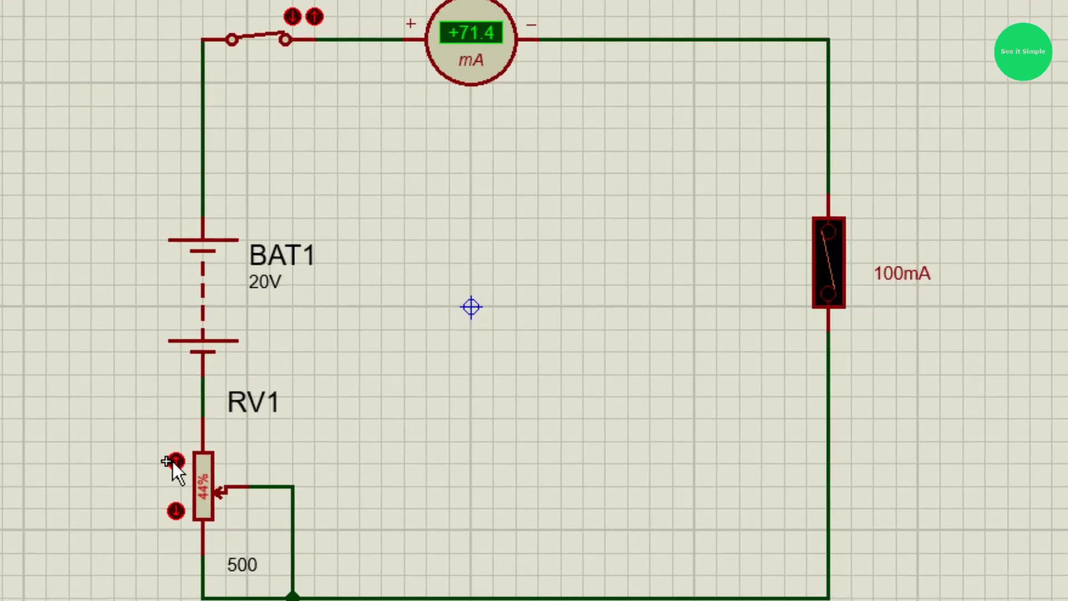
click(172, 462)
click(172, 461)
click(172, 462)
click(172, 462)
click(173, 462)
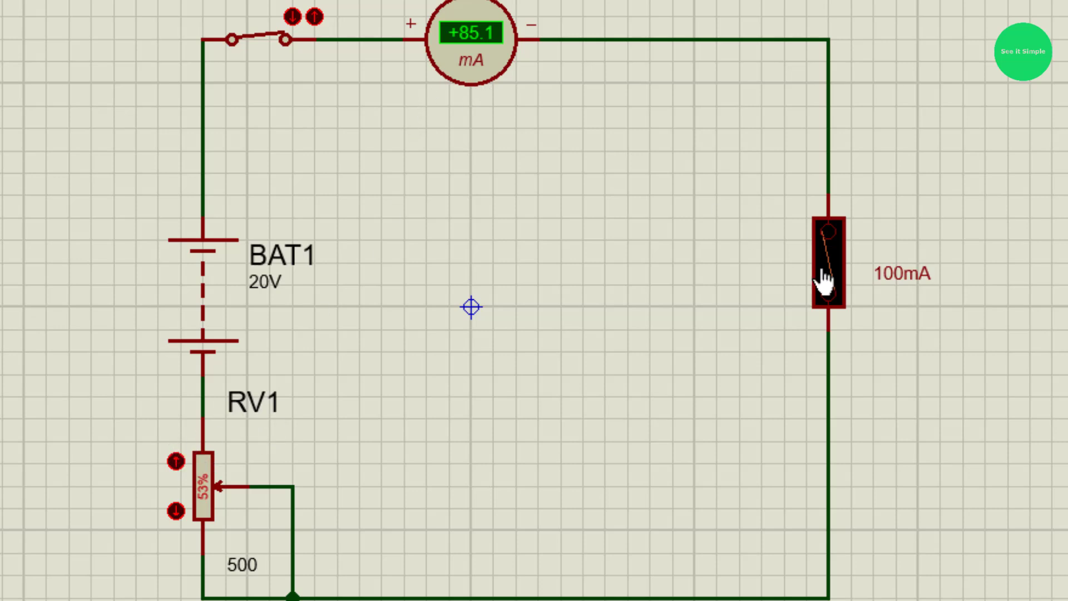
click(175, 460)
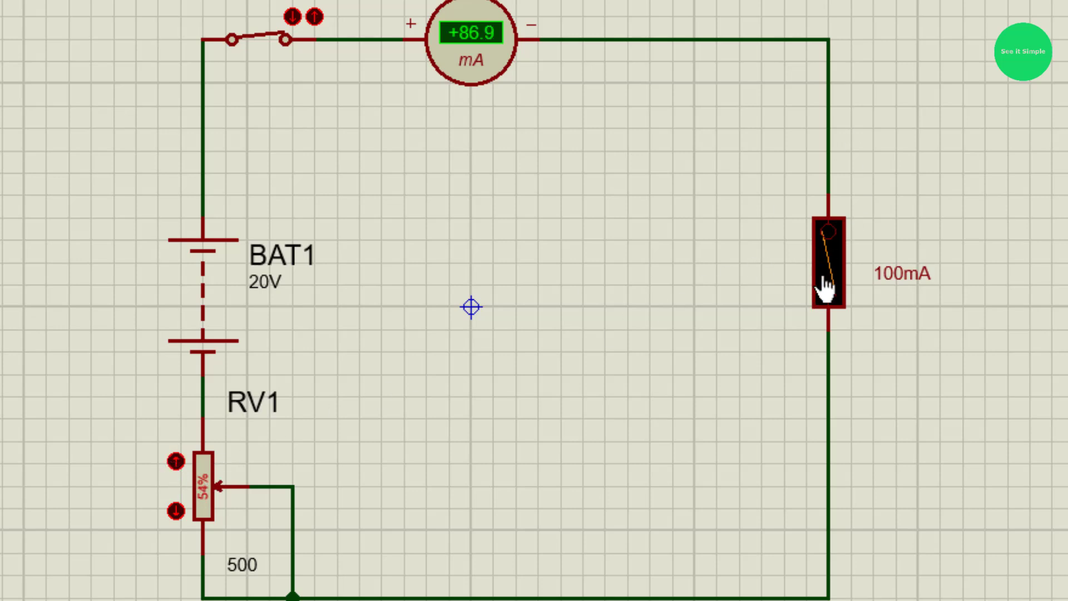
click(174, 460)
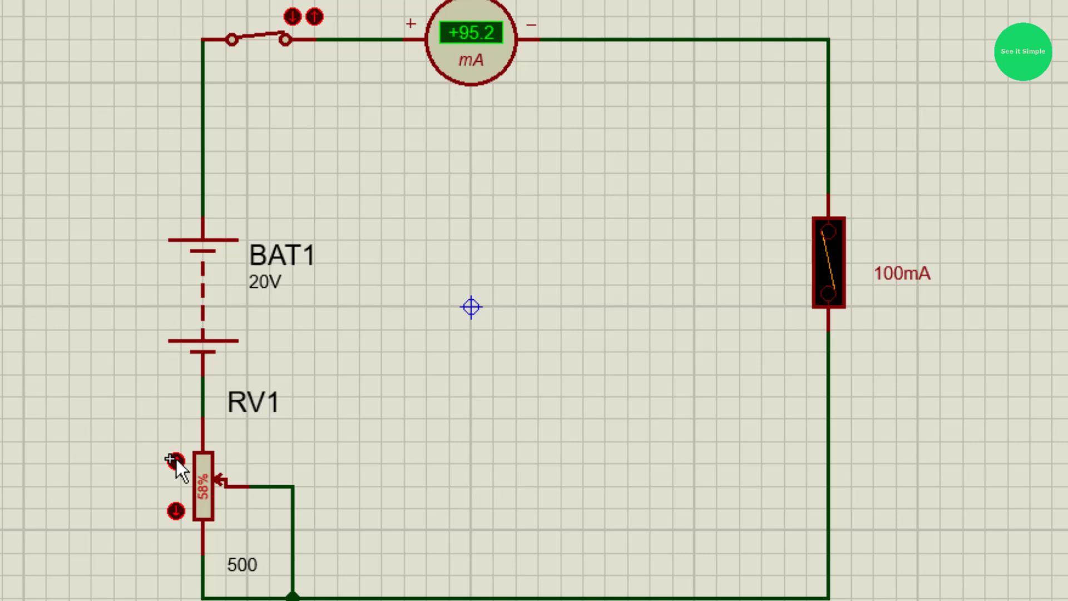
click(176, 460)
click(176, 460)
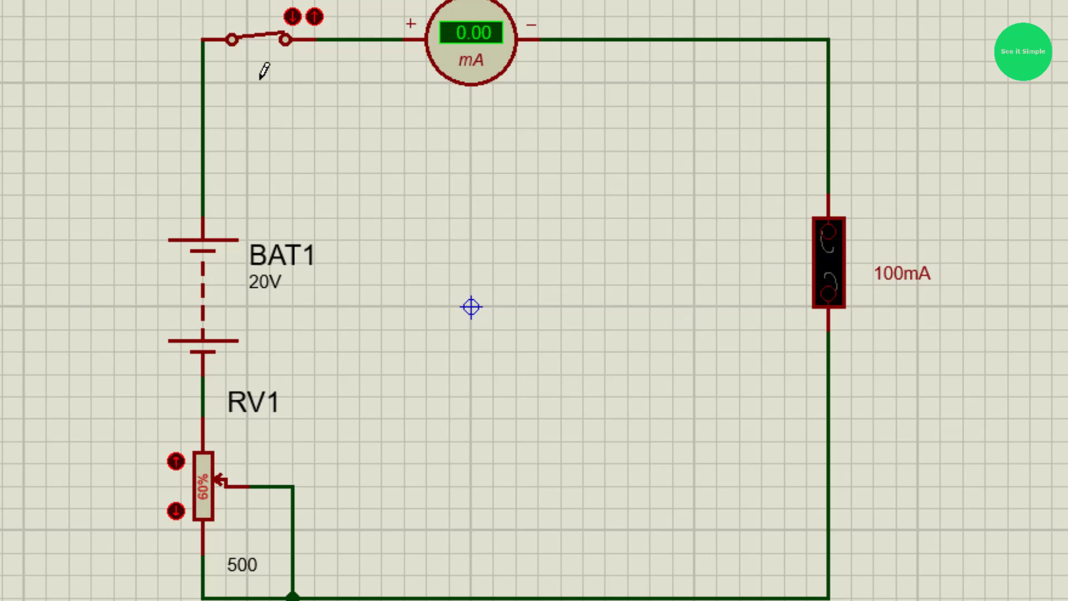
Open the SPST switch now that the 100mA fuse has blown
click(258, 38)
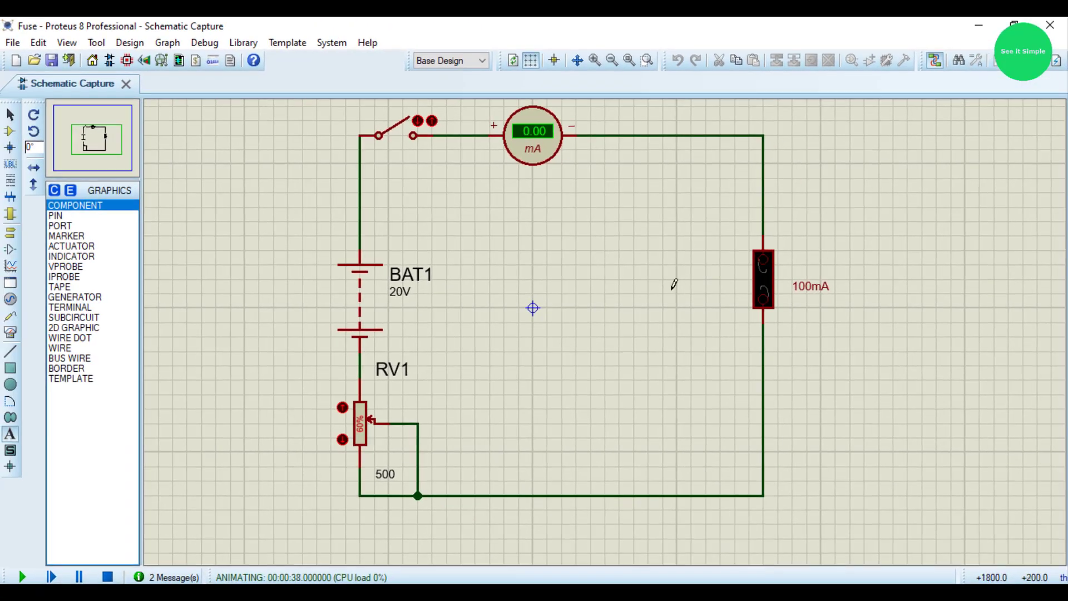